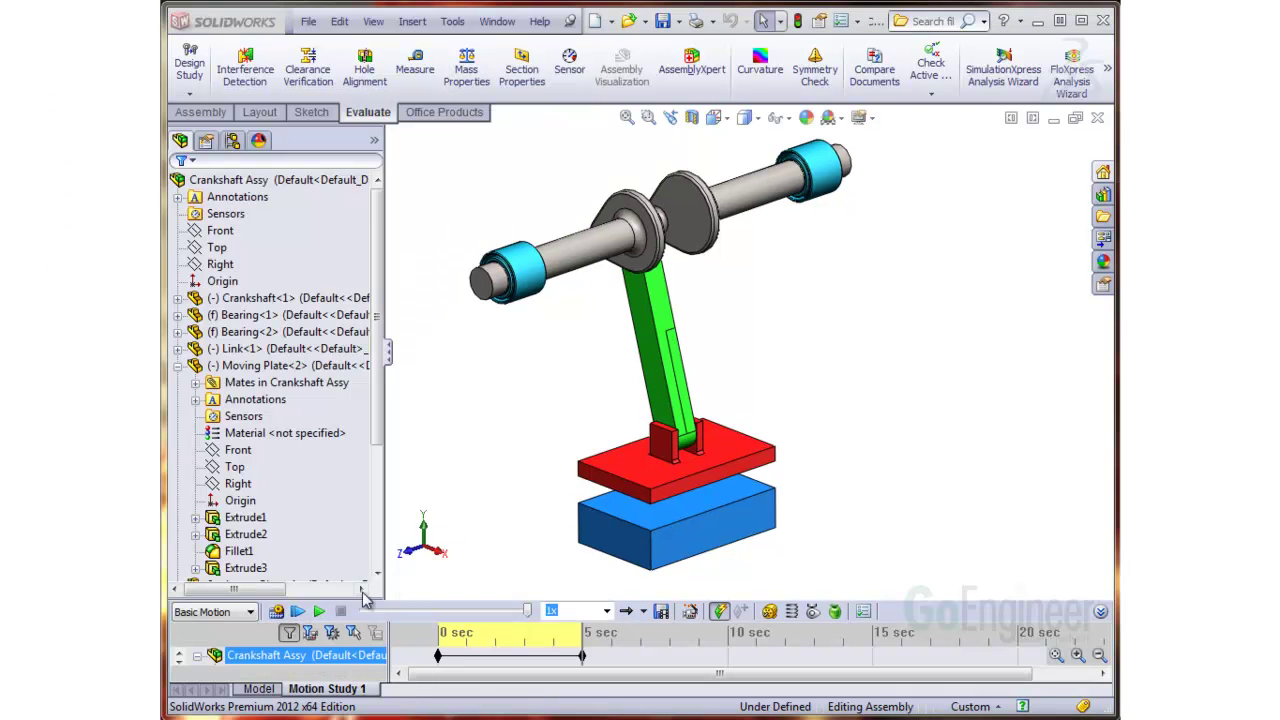
# Play the crankshaft assembly's Basic Motion study twice
pyautogui.click(320, 612)
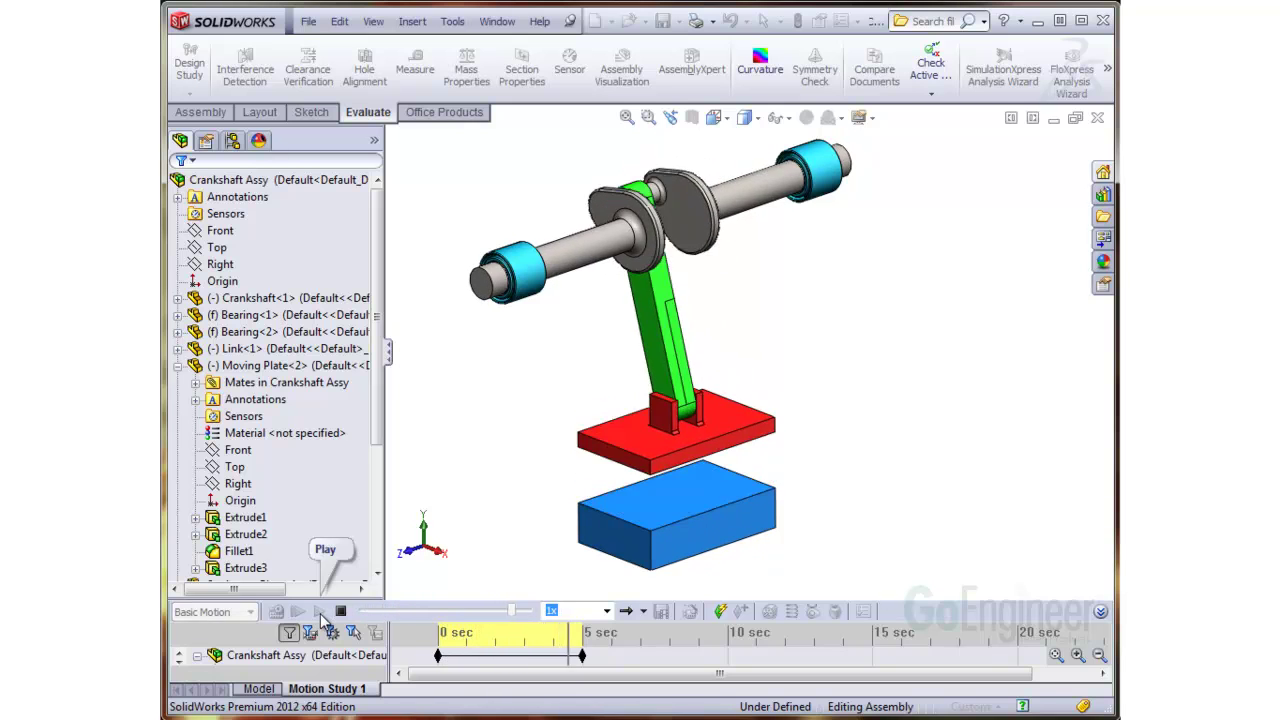
pyautogui.click(320, 613)
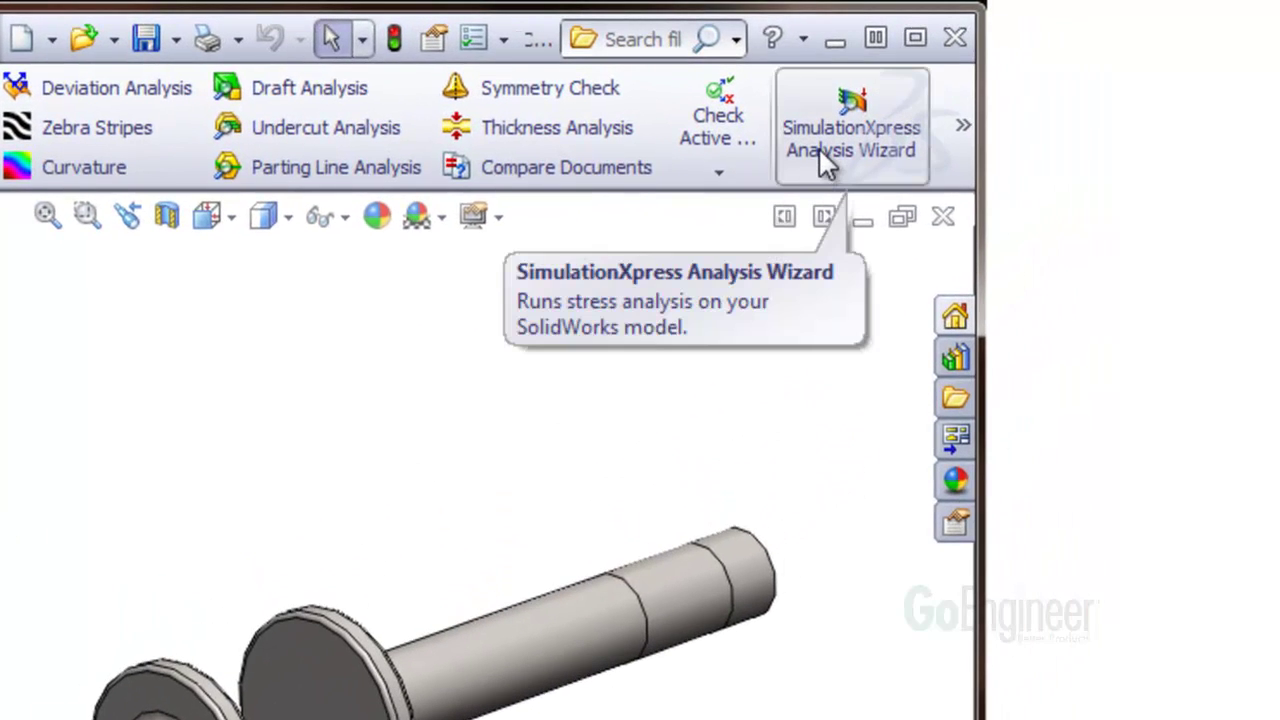
# Start a SimulationXpress study on the crankshaft and apply a fixed geometry fixture to the two bearing faces near the shaft ends
pyautogui.click(818, 150)
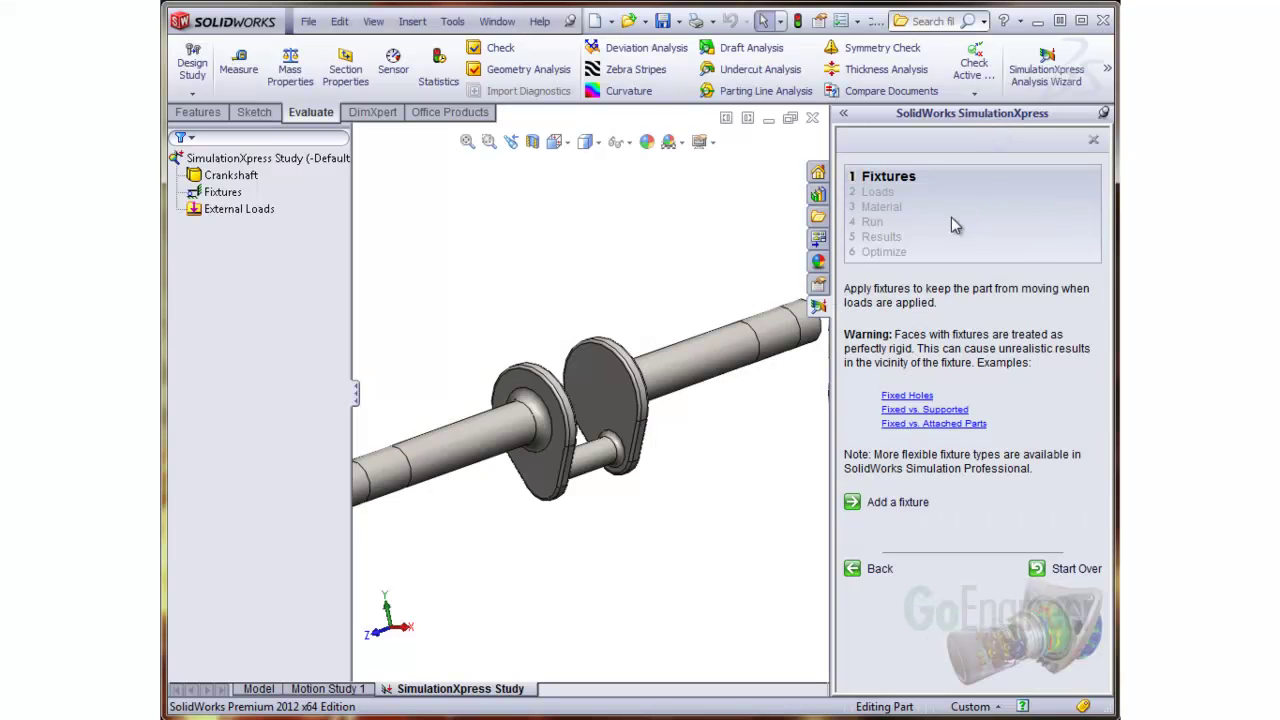
pyautogui.click(884, 510)
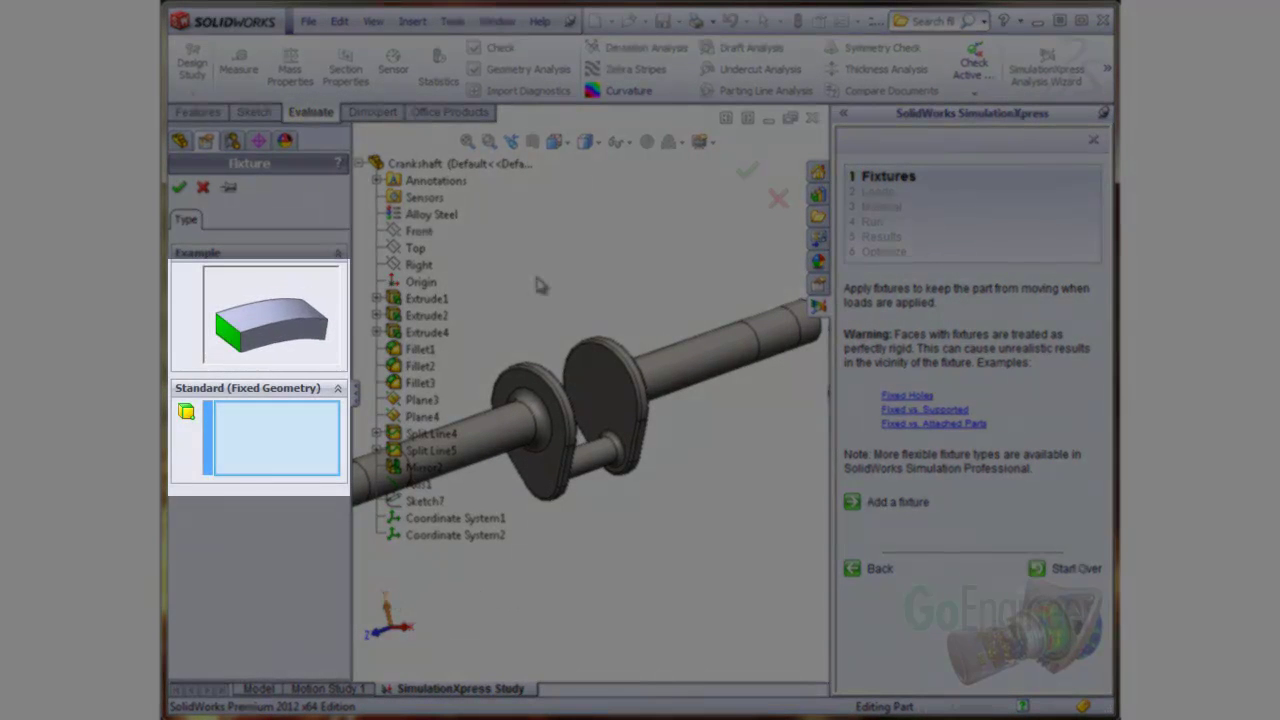
pyautogui.scroll(2, 537, 284)
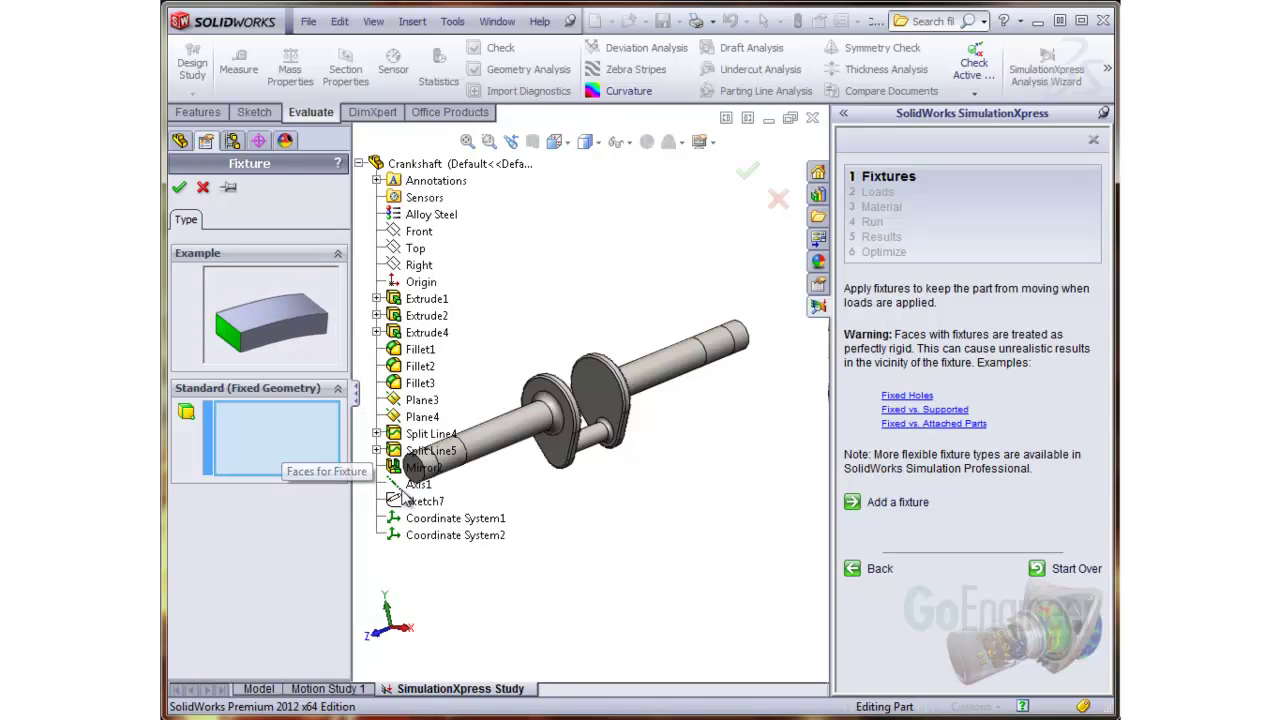
pyautogui.click(725, 355)
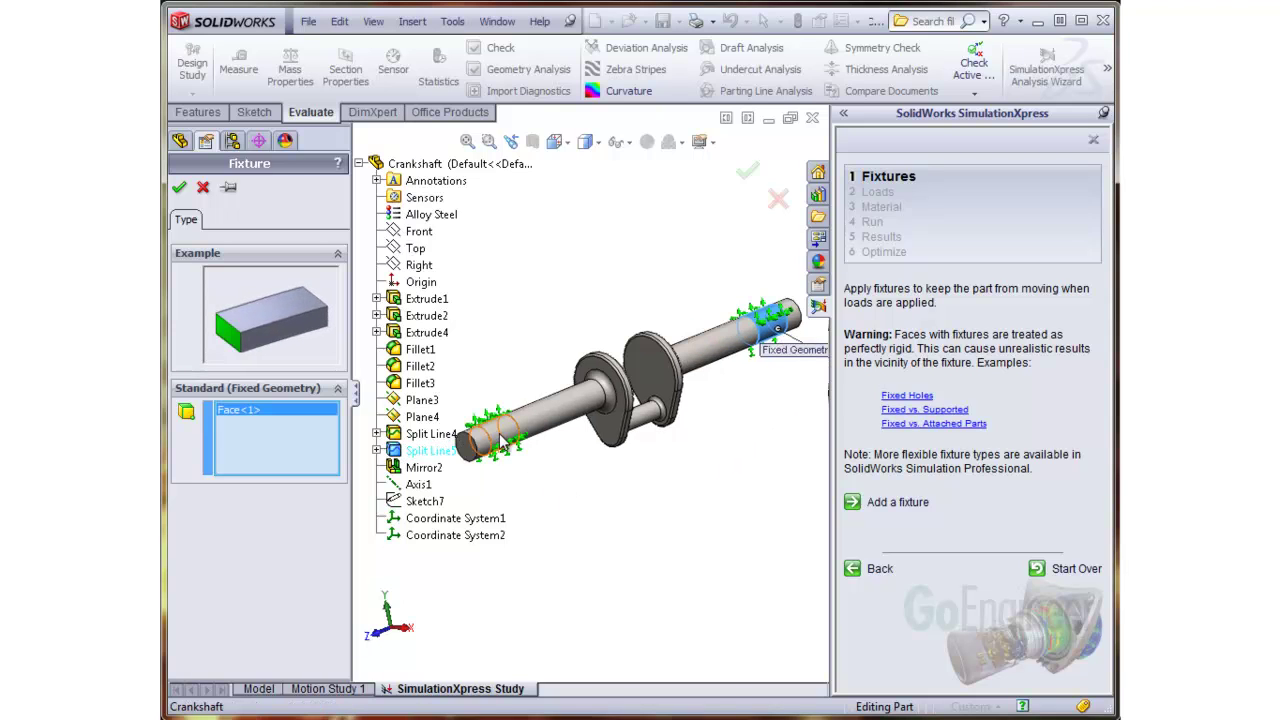
pyautogui.click(514, 455)
pyautogui.keyDown('ctrl'); pyautogui.moveTo(680, 535); pyautogui.dragTo(631, 599, button='middle'); pyautogui.keyUp('ctrl')
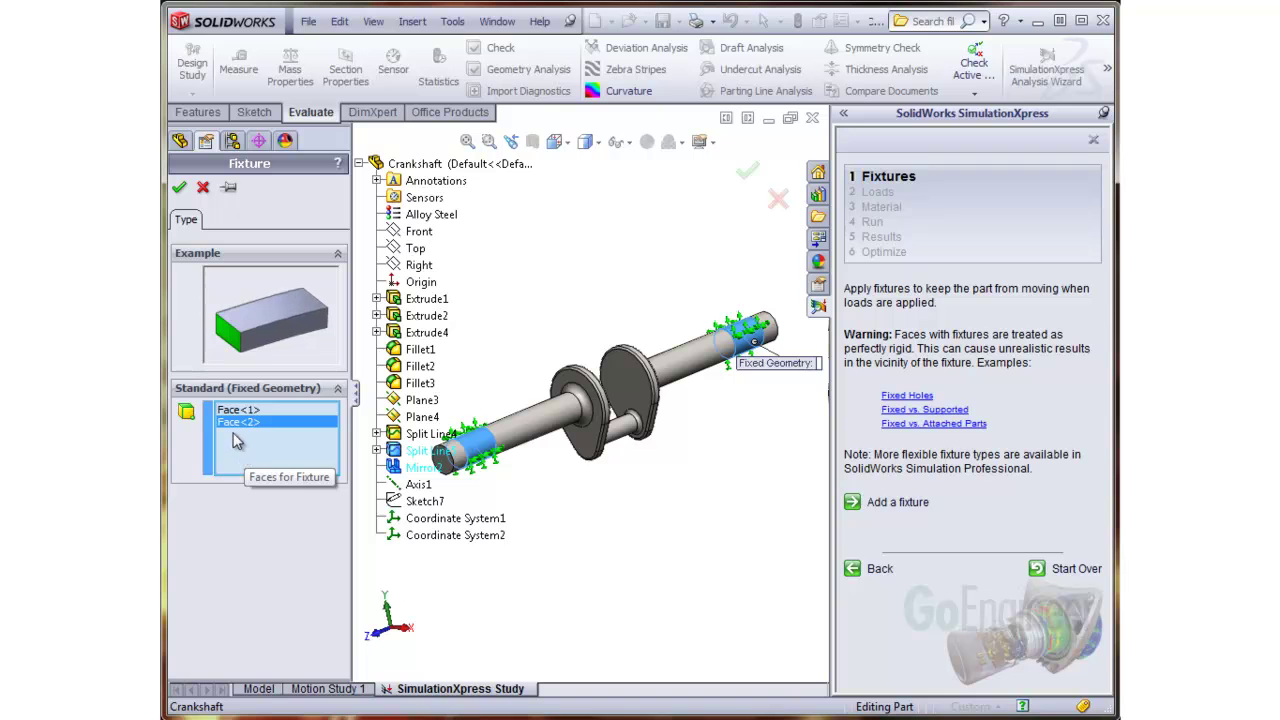
pyautogui.click(180, 188)
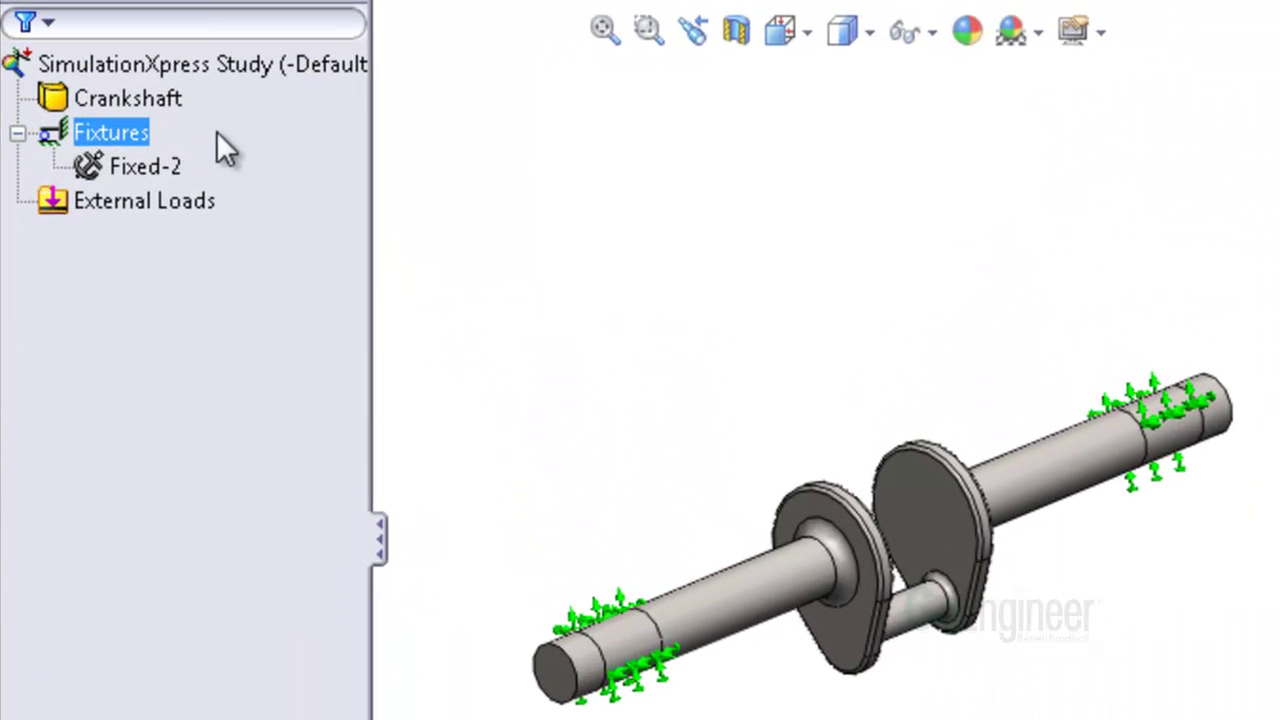
pyautogui.click(178, 166)
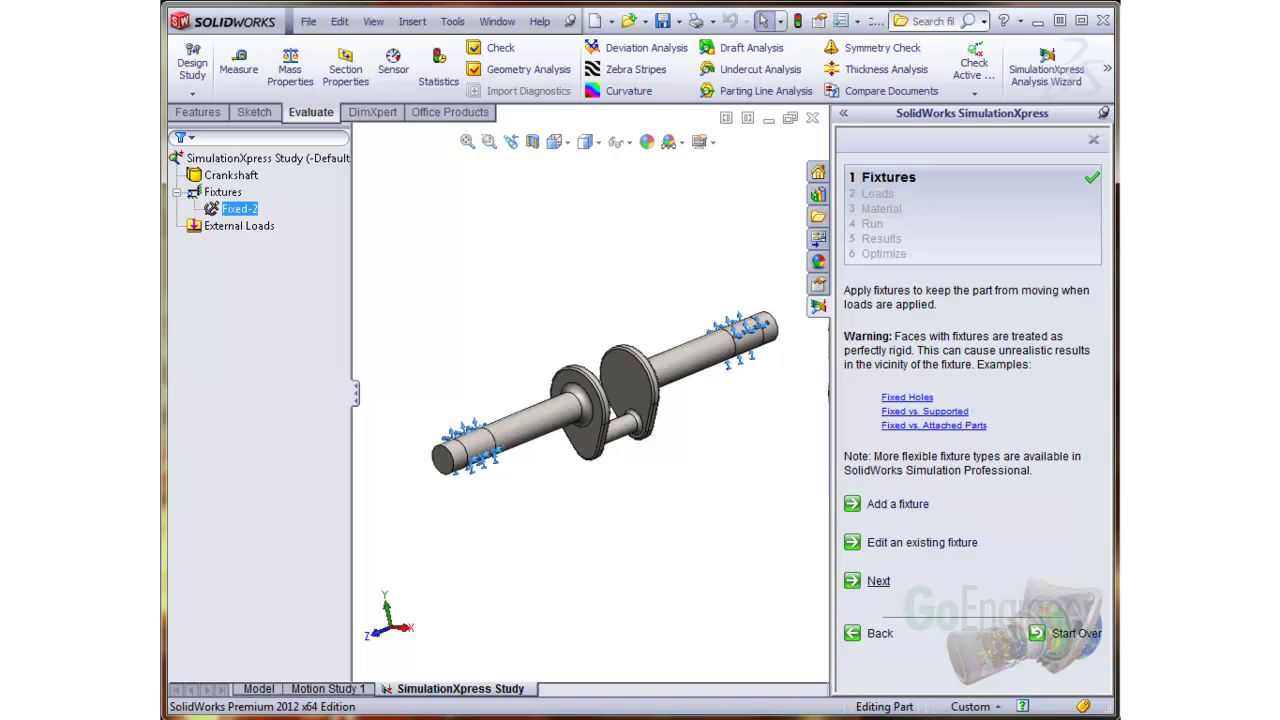
# Add a force load on the cylindrical crankpin face between the webs, directed normal to the Top plane
pyautogui.click(878, 581)
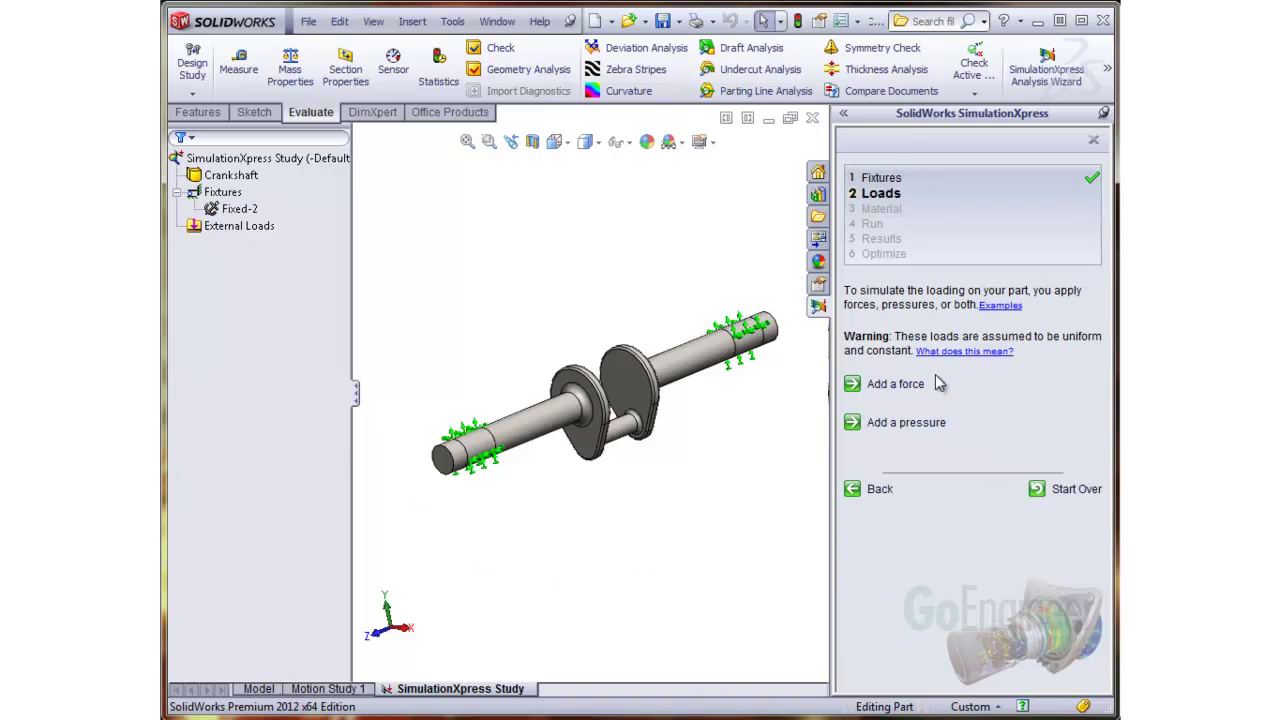
pyautogui.click(900, 387)
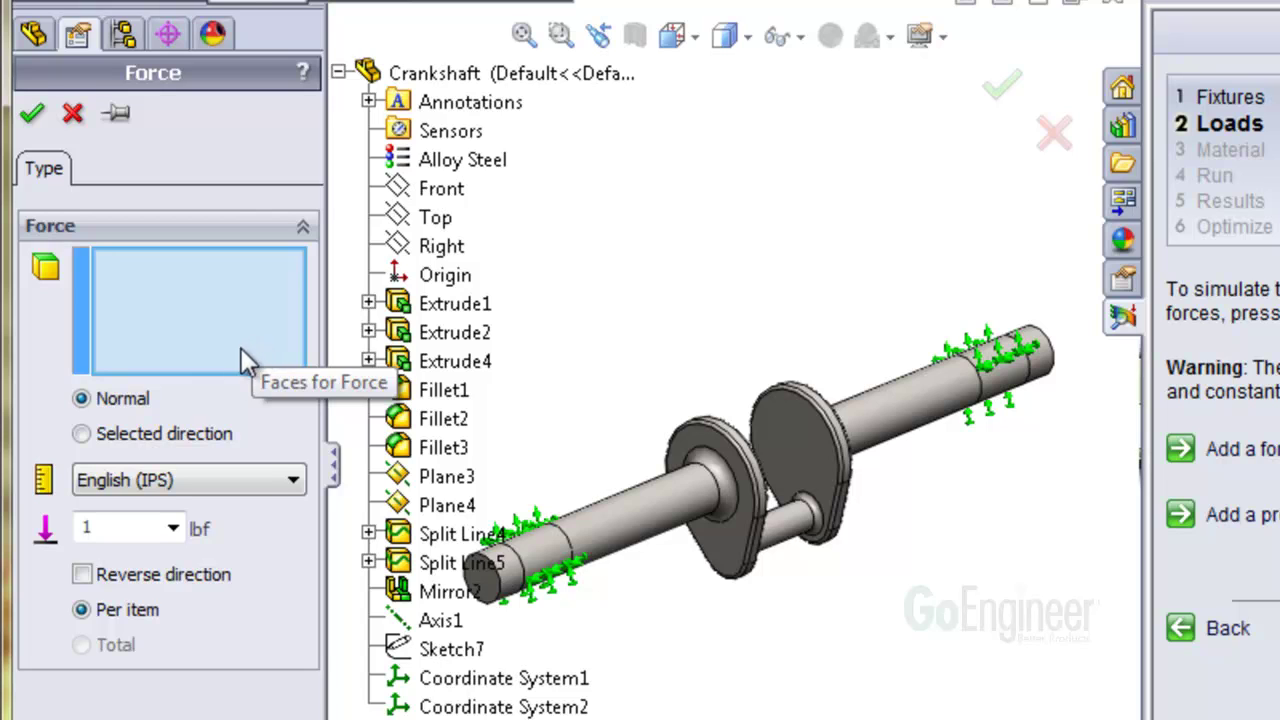
pyautogui.click(214, 438)
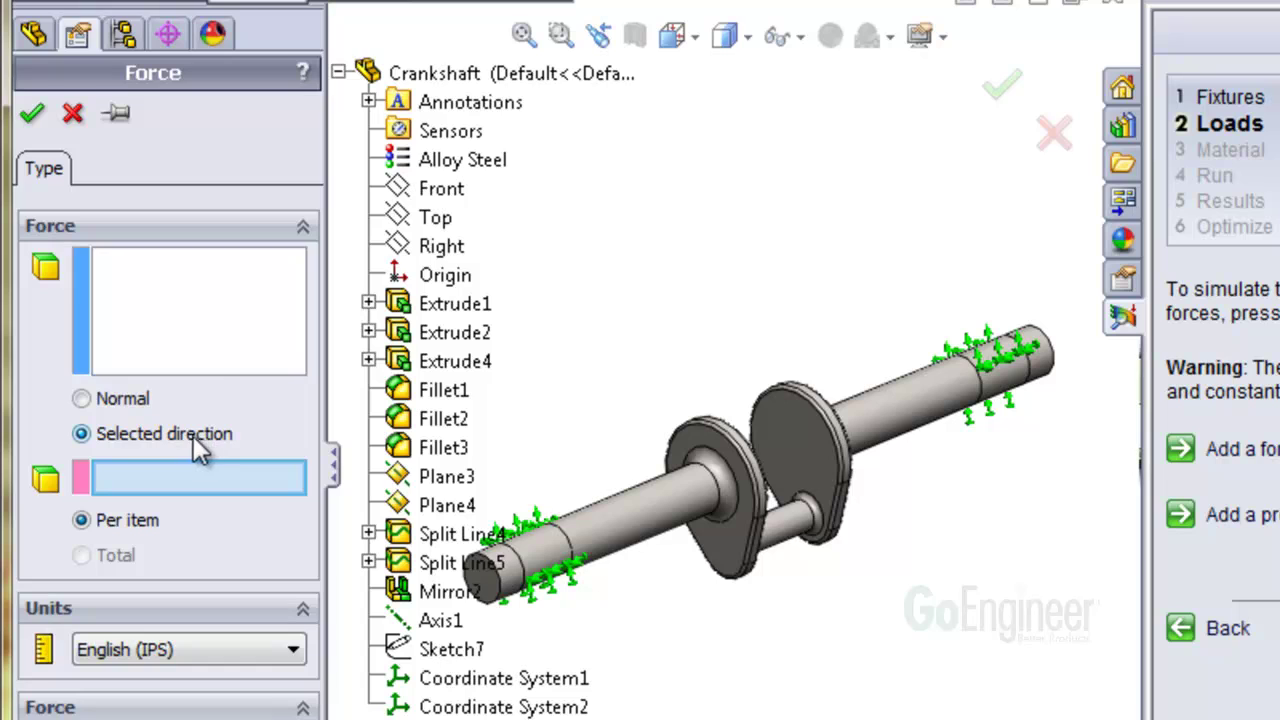
pyautogui.click(411, 222)
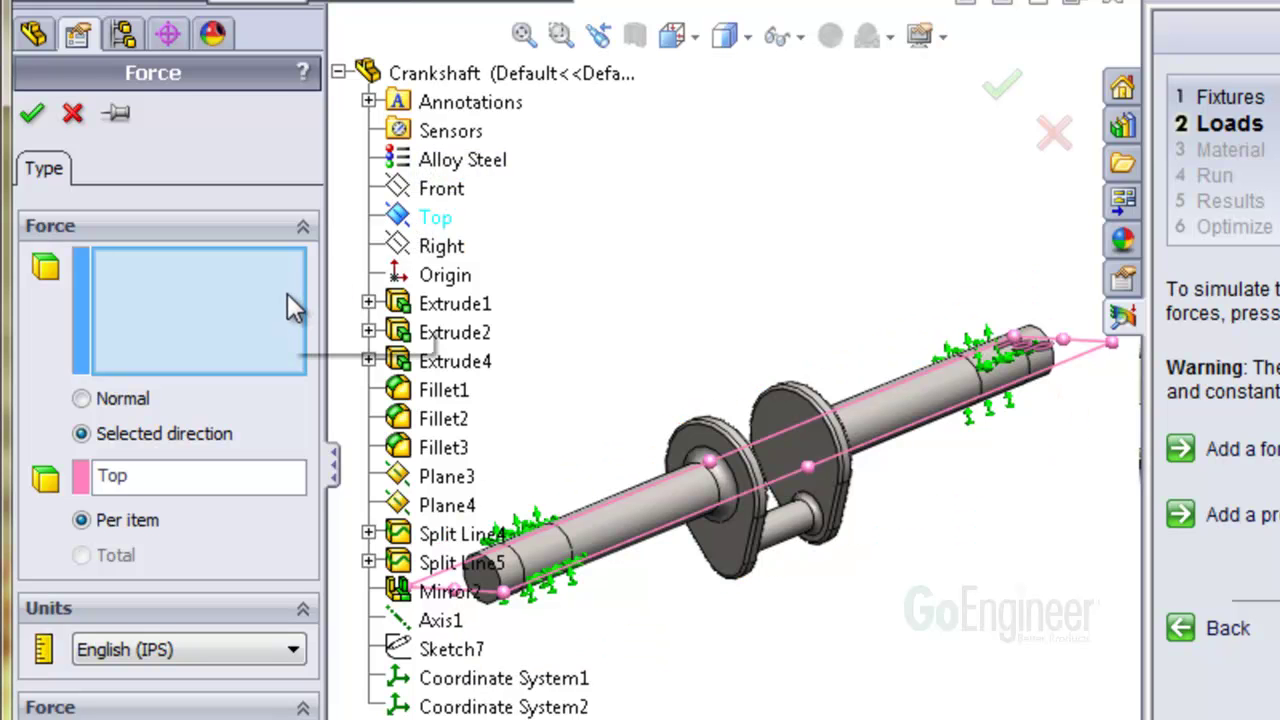
pyautogui.click(785, 537)
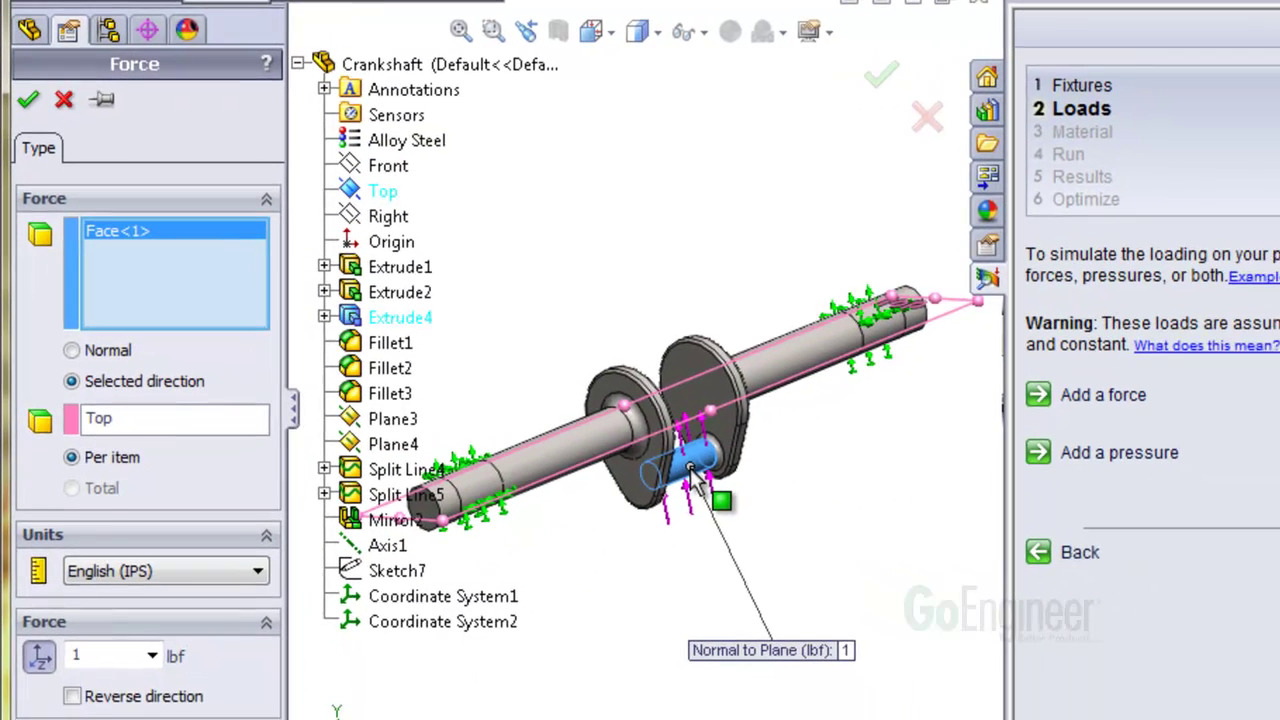
# Set the crankpin force to 1000 lbf per item, accept it, and check the fixture and load entries in the study
pyautogui.hotkey('ctrl', '1')
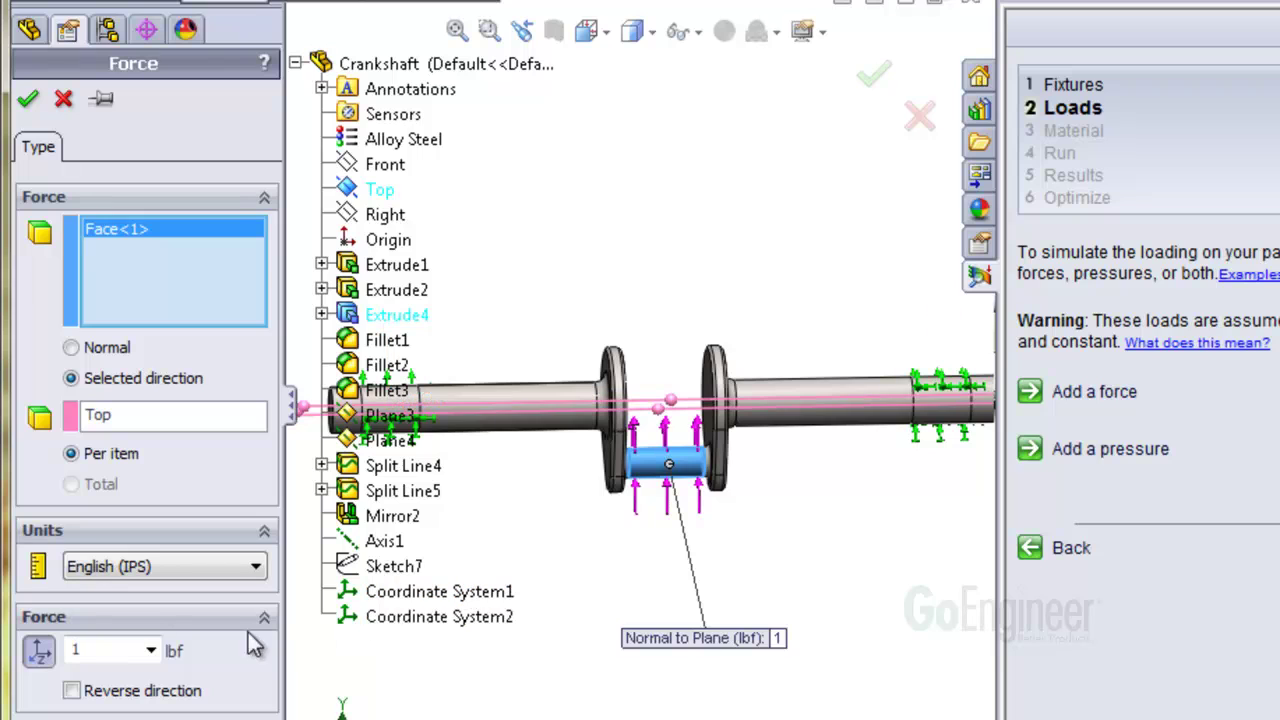
pyautogui.doubleClick(122, 651)
pyautogui.write('1000')
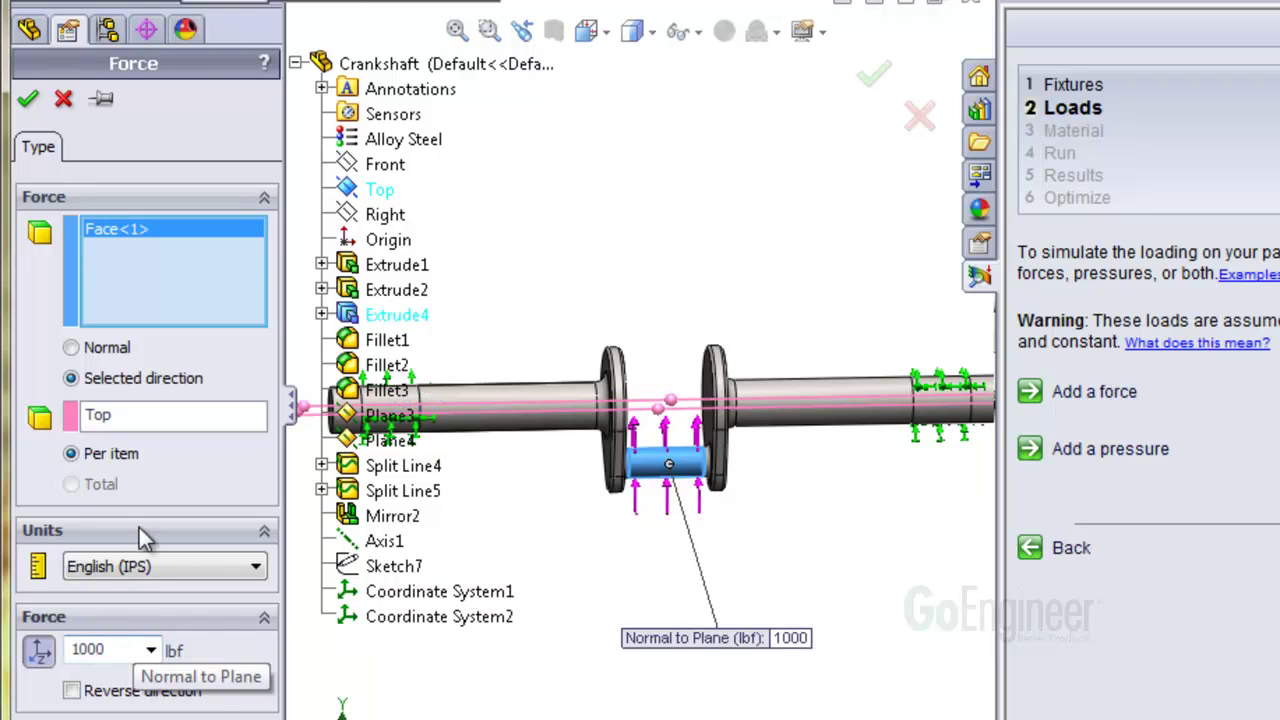
pyautogui.click(31, 110)
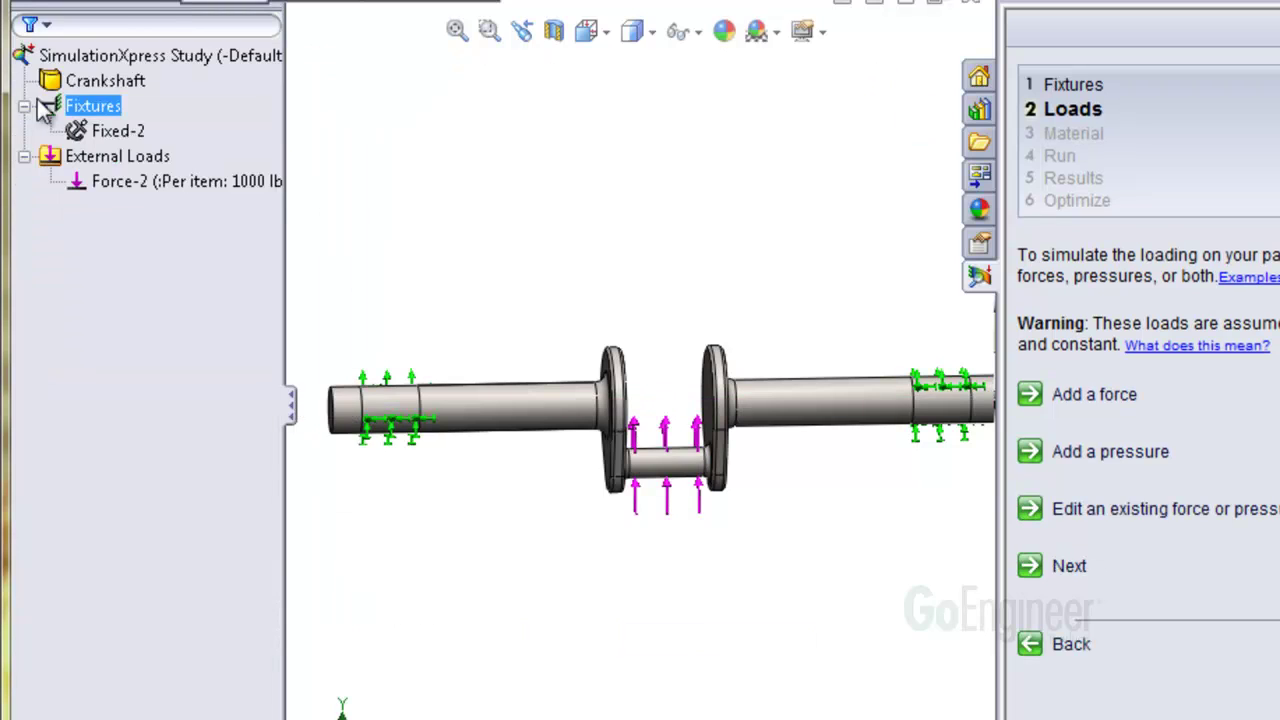
pyautogui.click(115, 132)
pyautogui.click(109, 155)
pyautogui.click(143, 183)
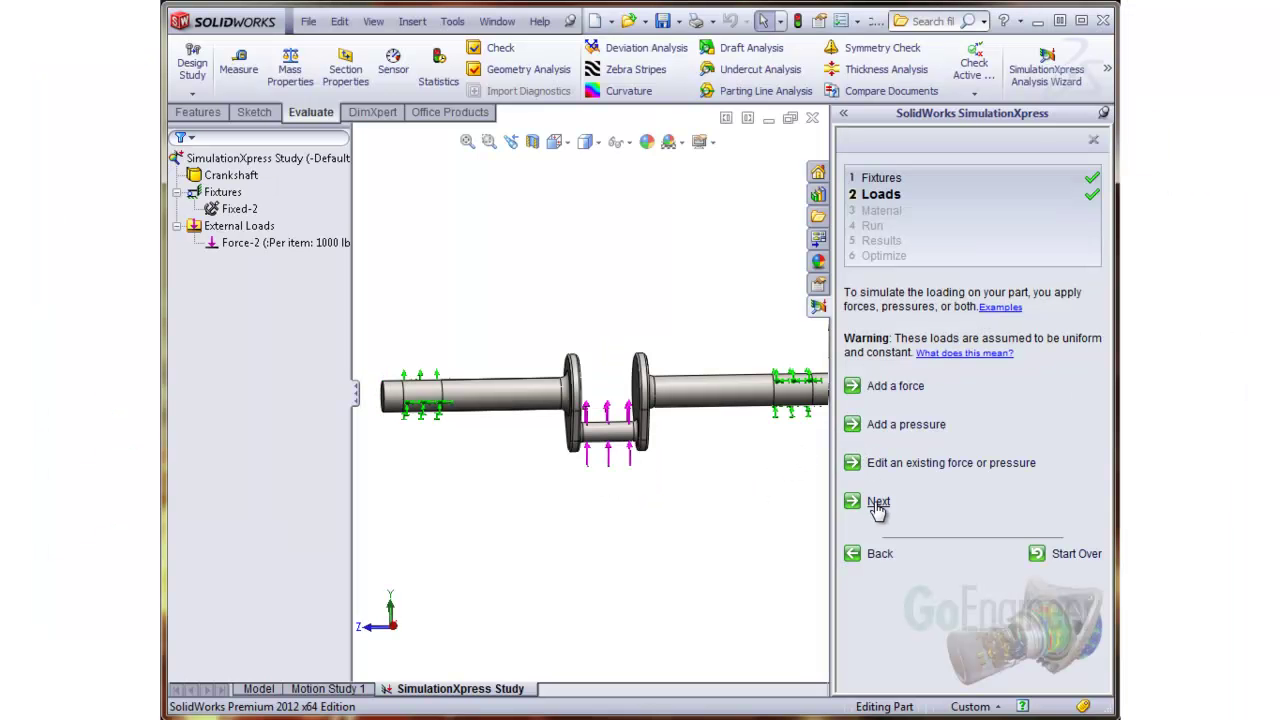
# Assign Alloy Steel as the crankshaft's material for the study
pyautogui.click(876, 502)
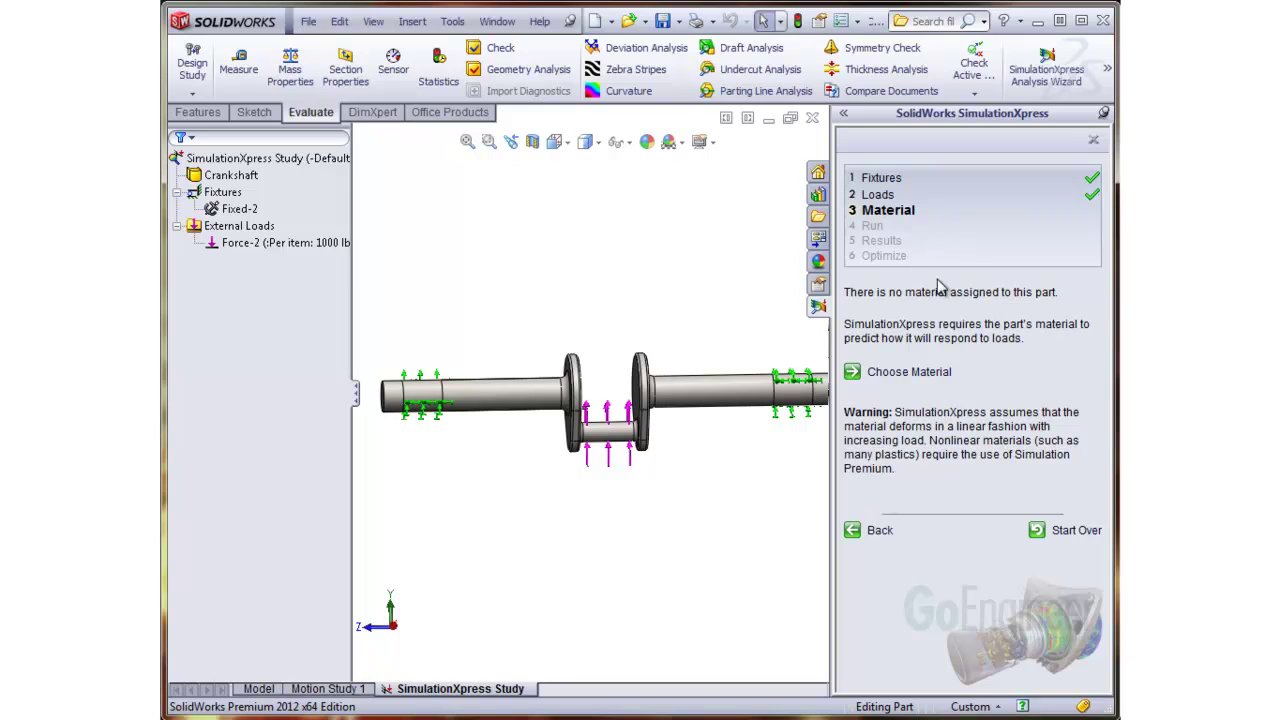
pyautogui.click(895, 375)
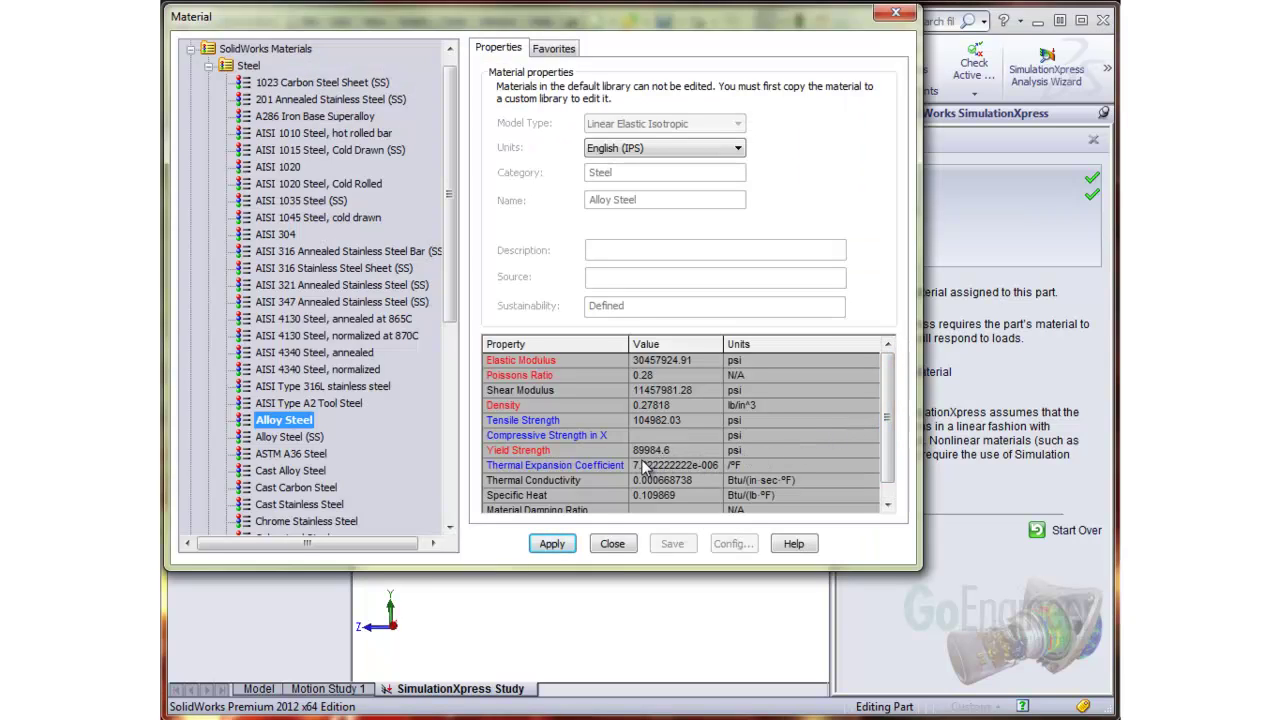
pyautogui.click(553, 544)
pyautogui.click(613, 546)
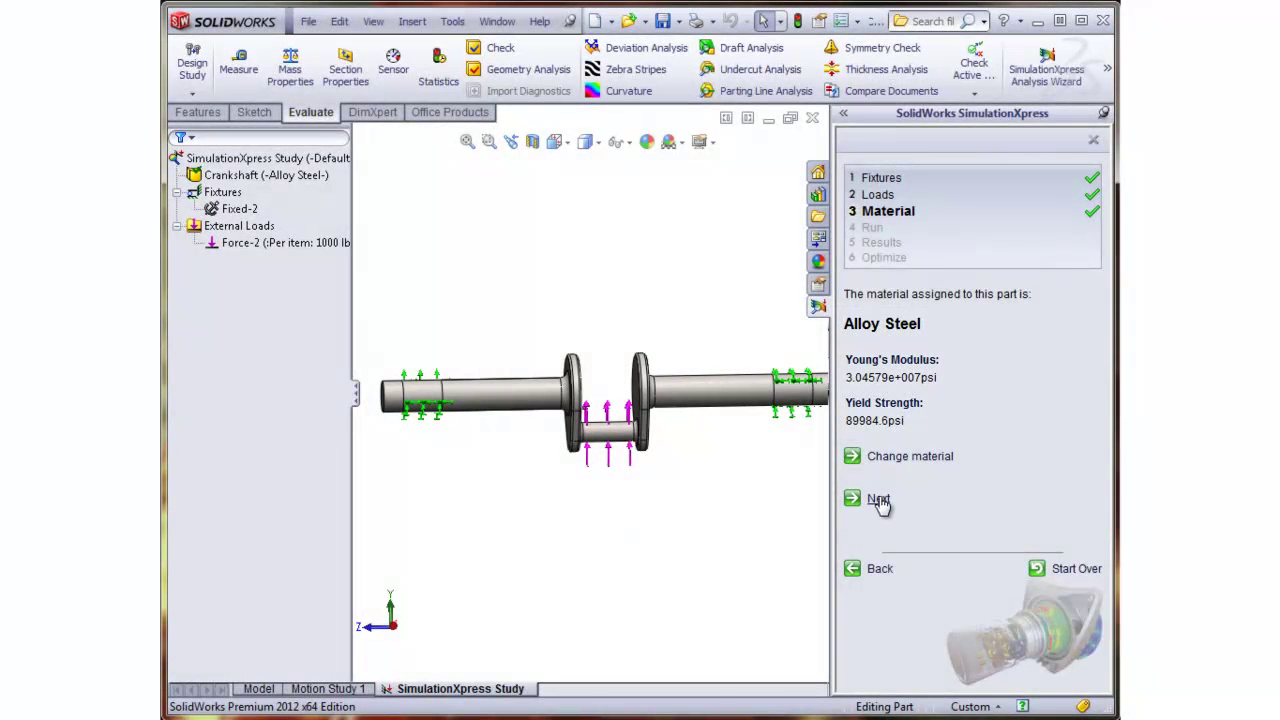
# Run the simulation with the default settings, view the deformation animation in 3D, and stop it
pyautogui.click(879, 500)
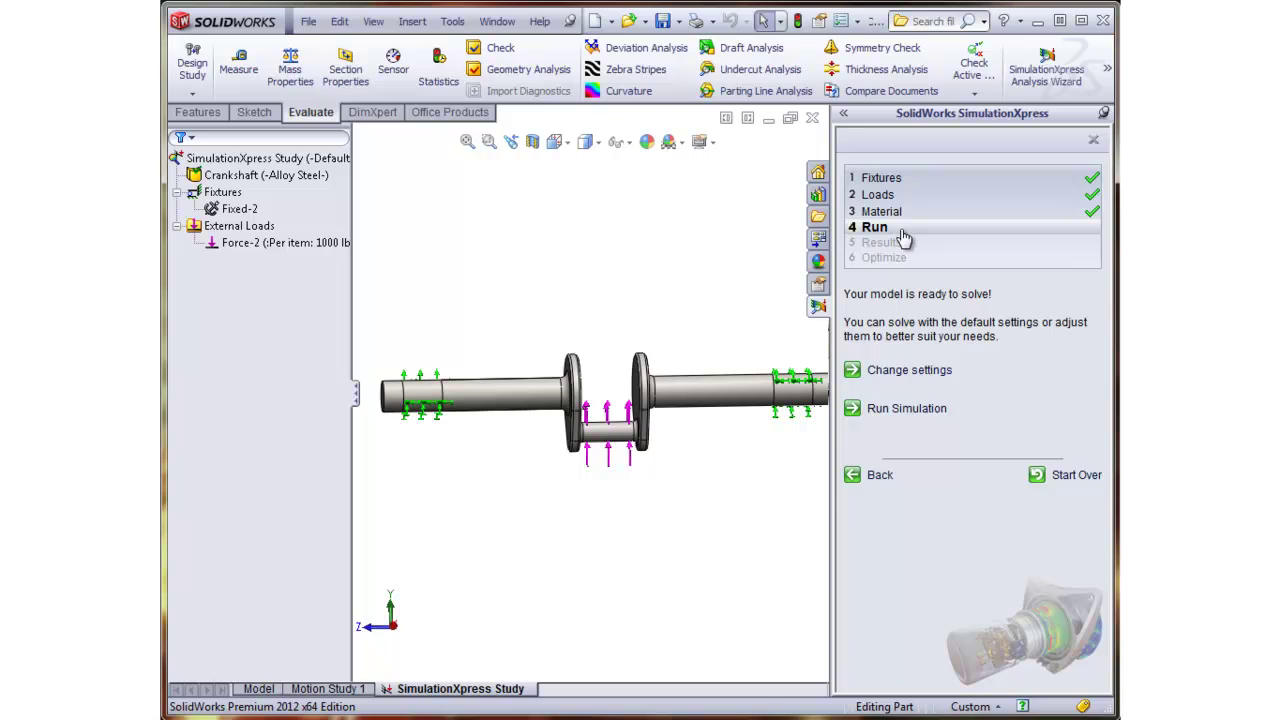
pyautogui.click(915, 412)
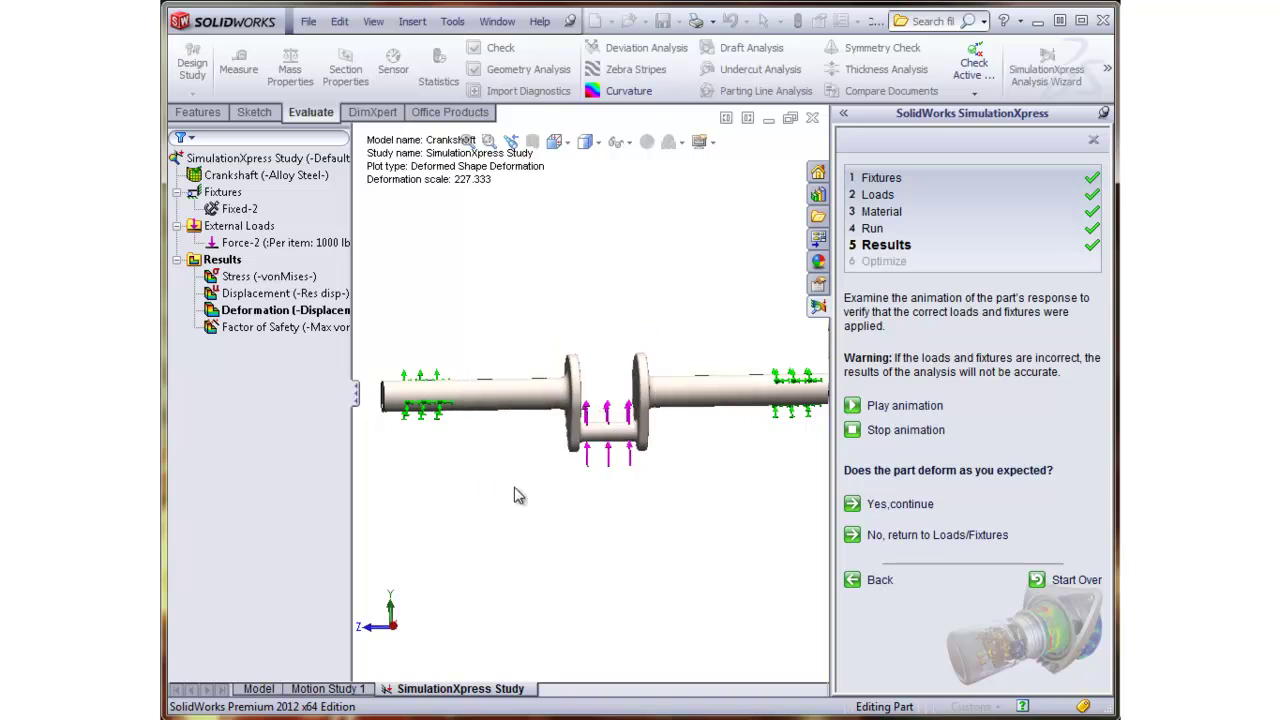
pyautogui.moveTo(643, 523); pyautogui.dragTo(707, 531, button='middle')
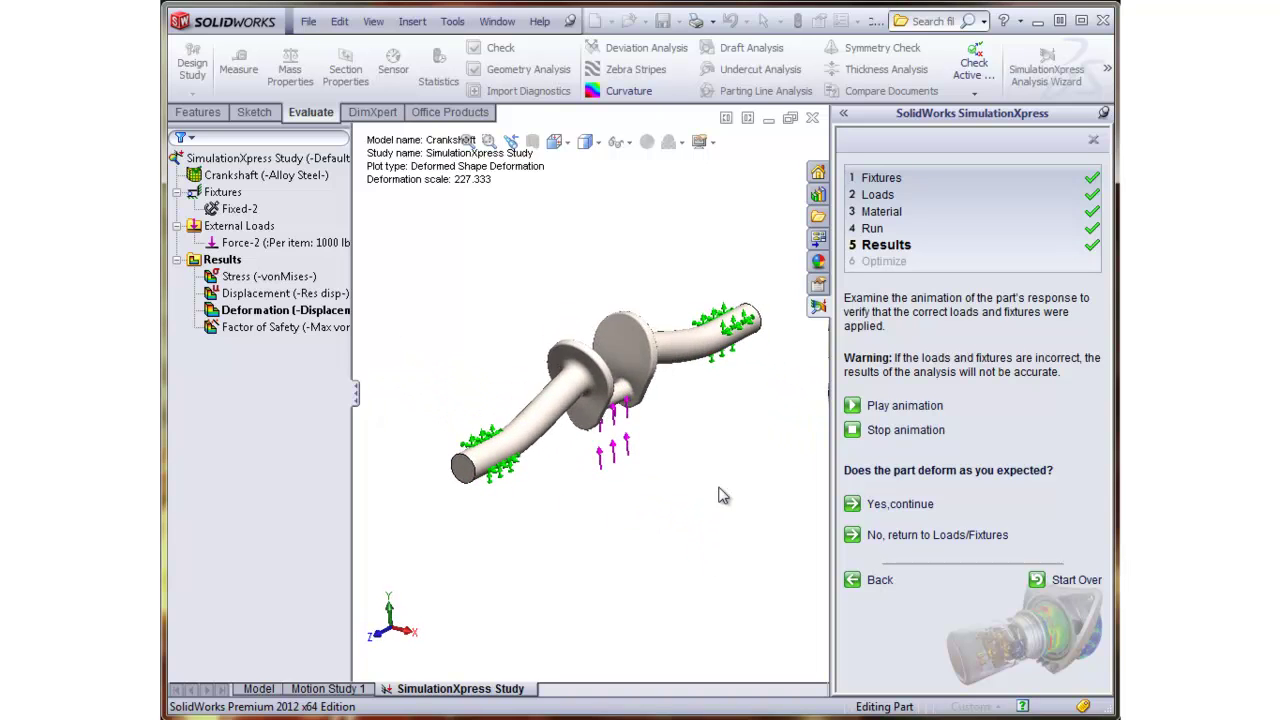
pyautogui.click(900, 430)
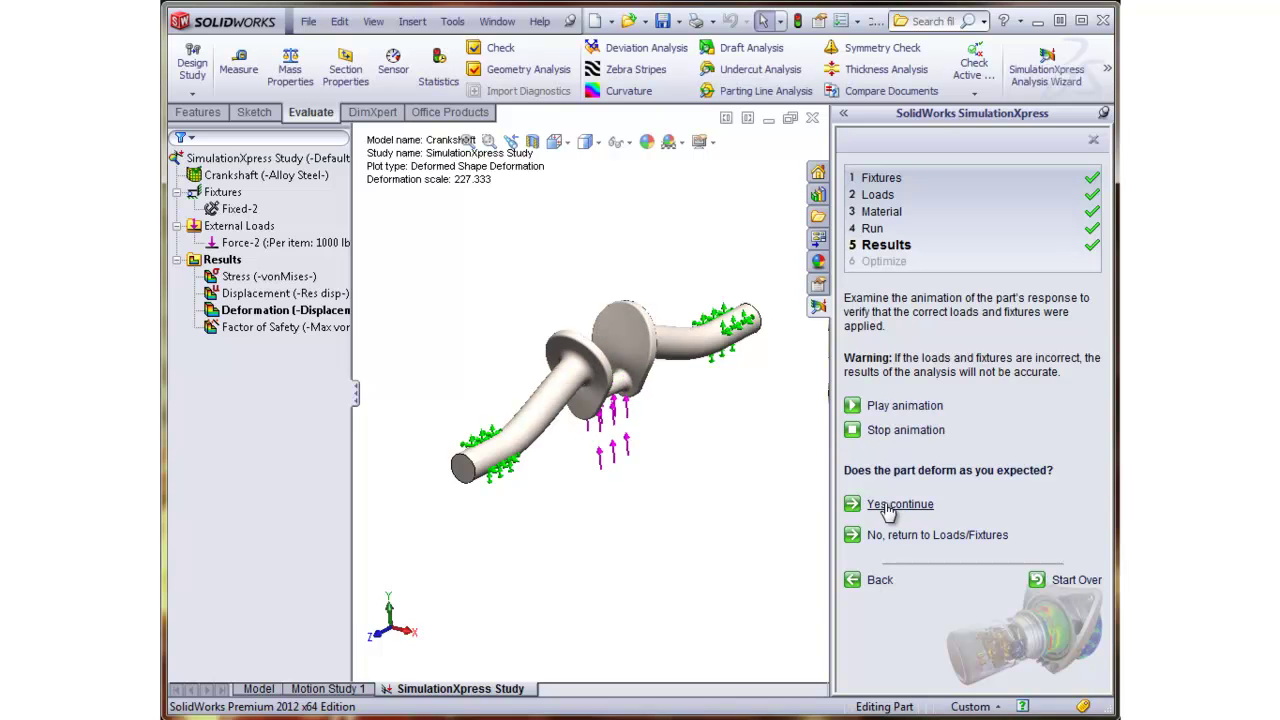
# Accept the deformation to show the factor of safety plot, and move its maximum and minimum labels clear of the crankshaft
pyautogui.click(889, 508)
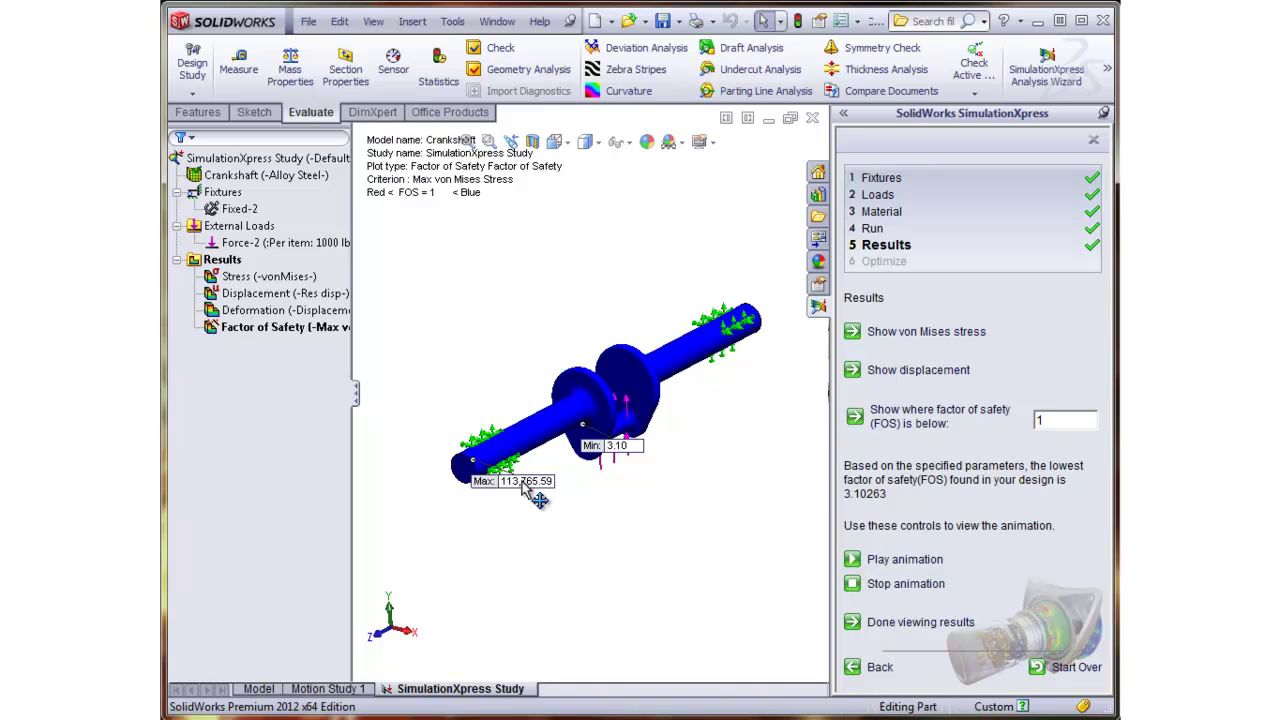
pyautogui.moveTo(518, 494); pyautogui.dragTo(440, 536)
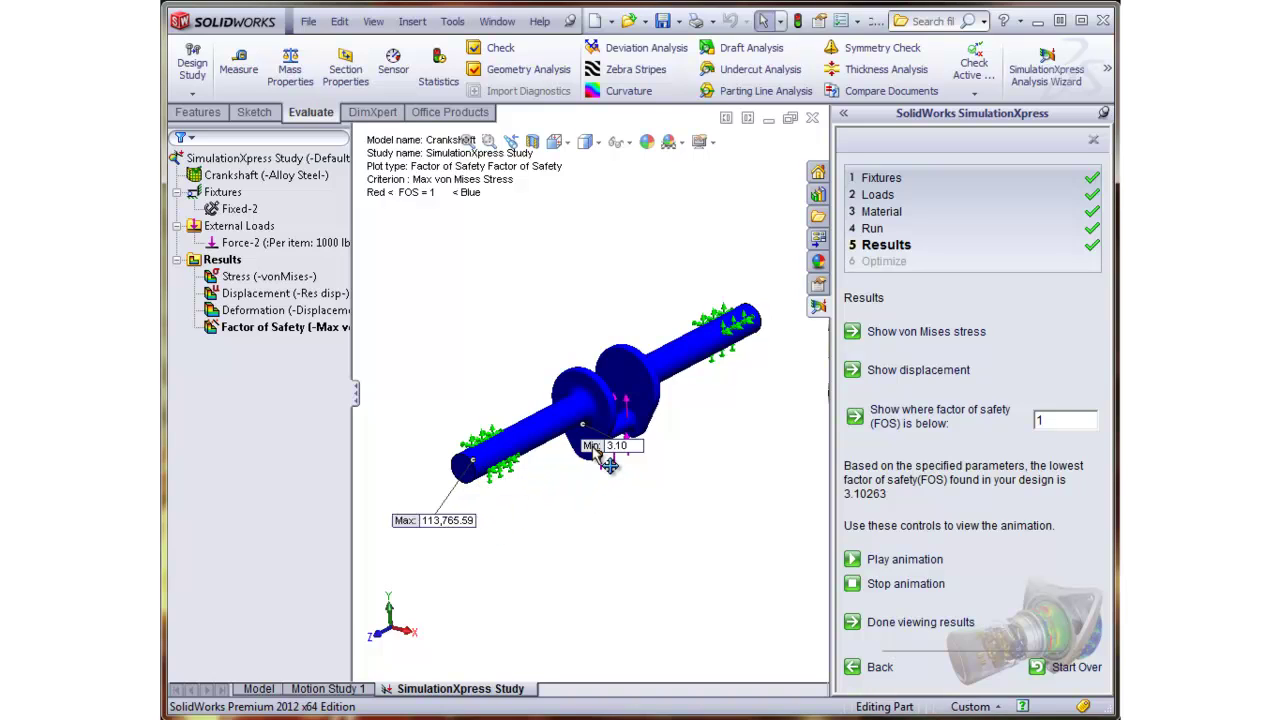
pyautogui.moveTo(592, 450); pyautogui.dragTo(548, 501)
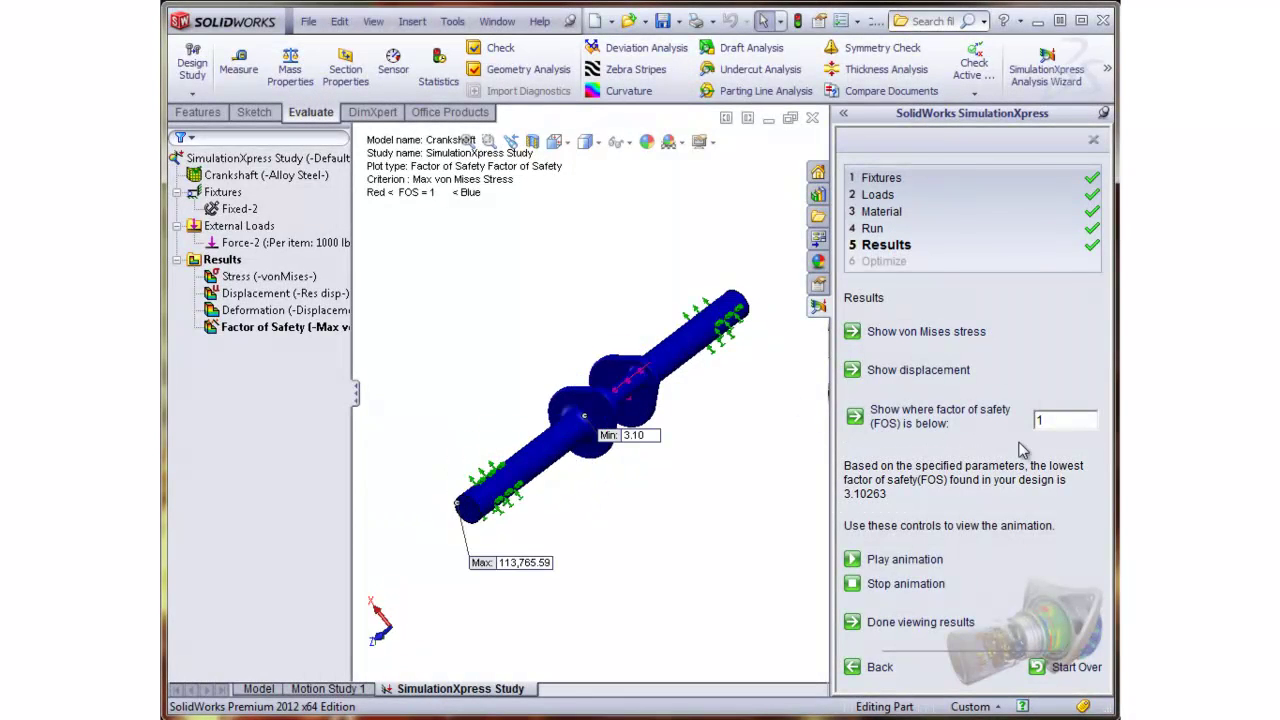
# Show where the crankshaft's factor of safety is below 5 and examine the highlighted regions
pyautogui.doubleClick(1037, 420)
pyautogui.write('5')
pyautogui.click(900, 416)
pyautogui.scroll(-5, 690, 490)
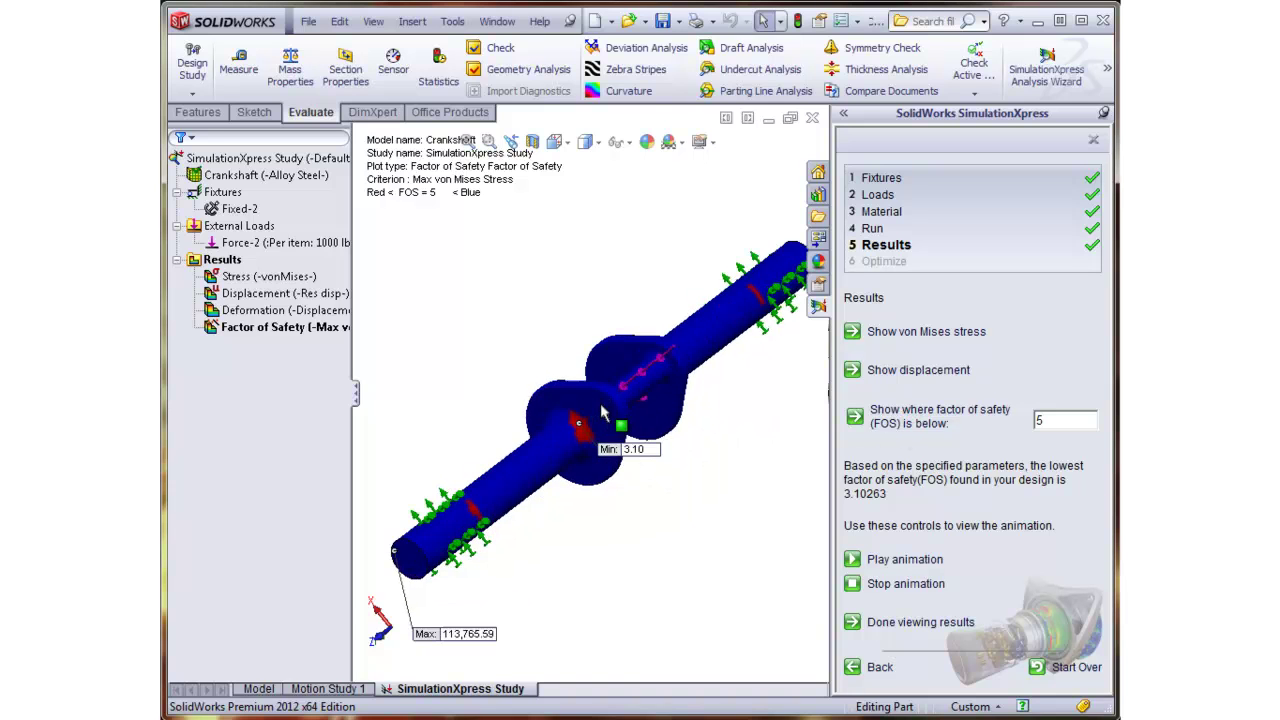
pyautogui.moveTo(683, 511); pyautogui.dragTo(680, 606, button='middle')
pyautogui.hotkey('ctrl', '7')
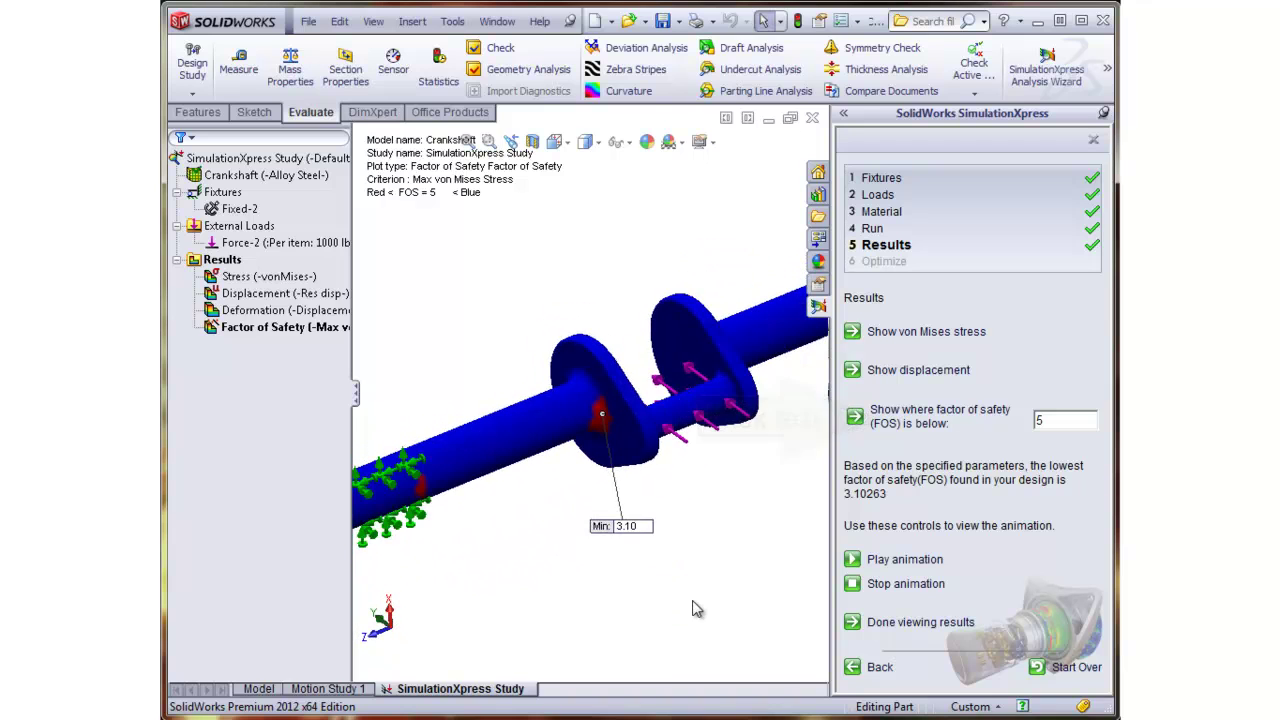
# Show the von Mises stress plot with its labels moved clear of the crankshaft, and switch to the displacement plot
pyautogui.click(920, 332)
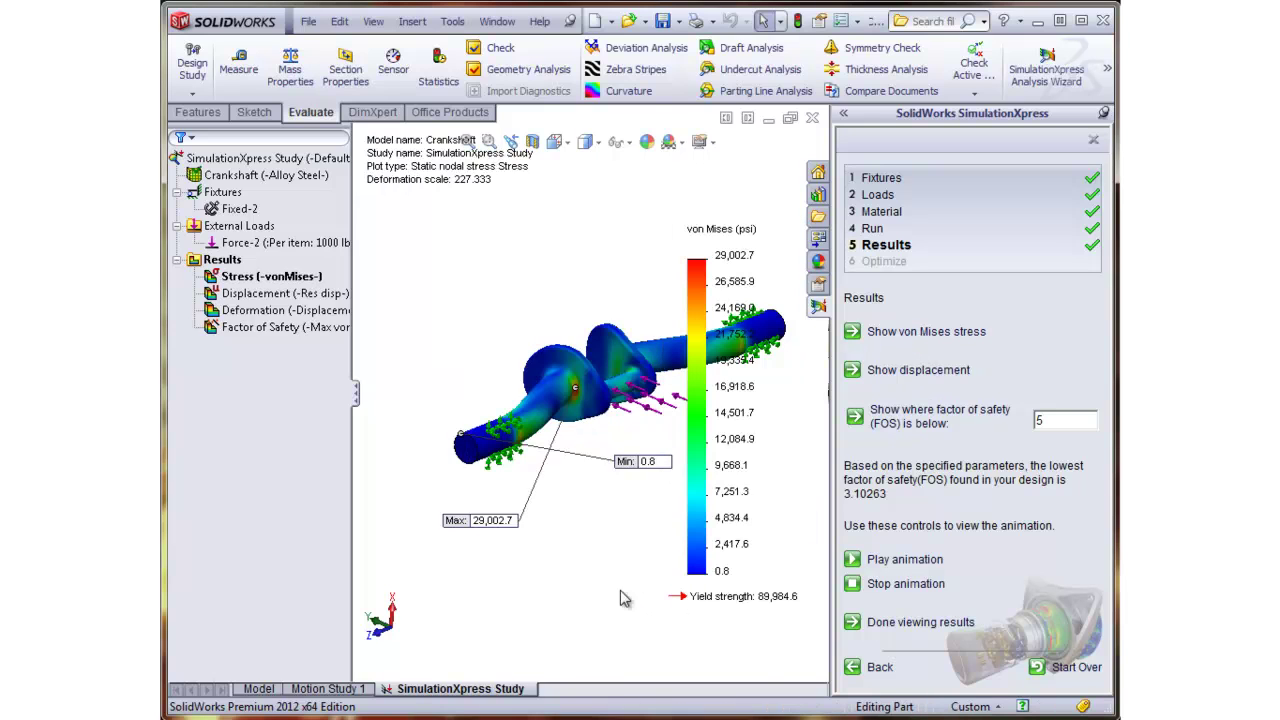
pyautogui.moveTo(492, 519)
pyautogui.mouseDown()
pyautogui.moveTo(613, 497)
pyautogui.moveTo(514, 492)
pyautogui.moveTo(444, 516)
pyautogui.mouseUp()
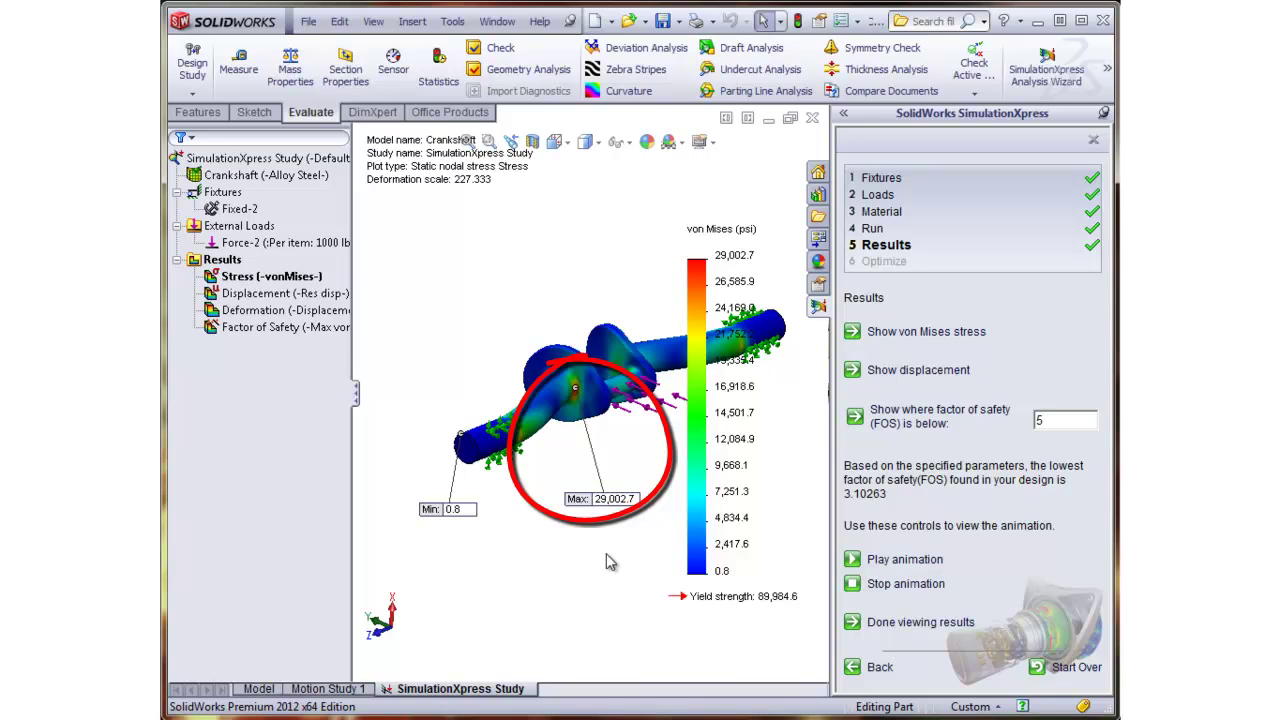
pyautogui.click(910, 371)
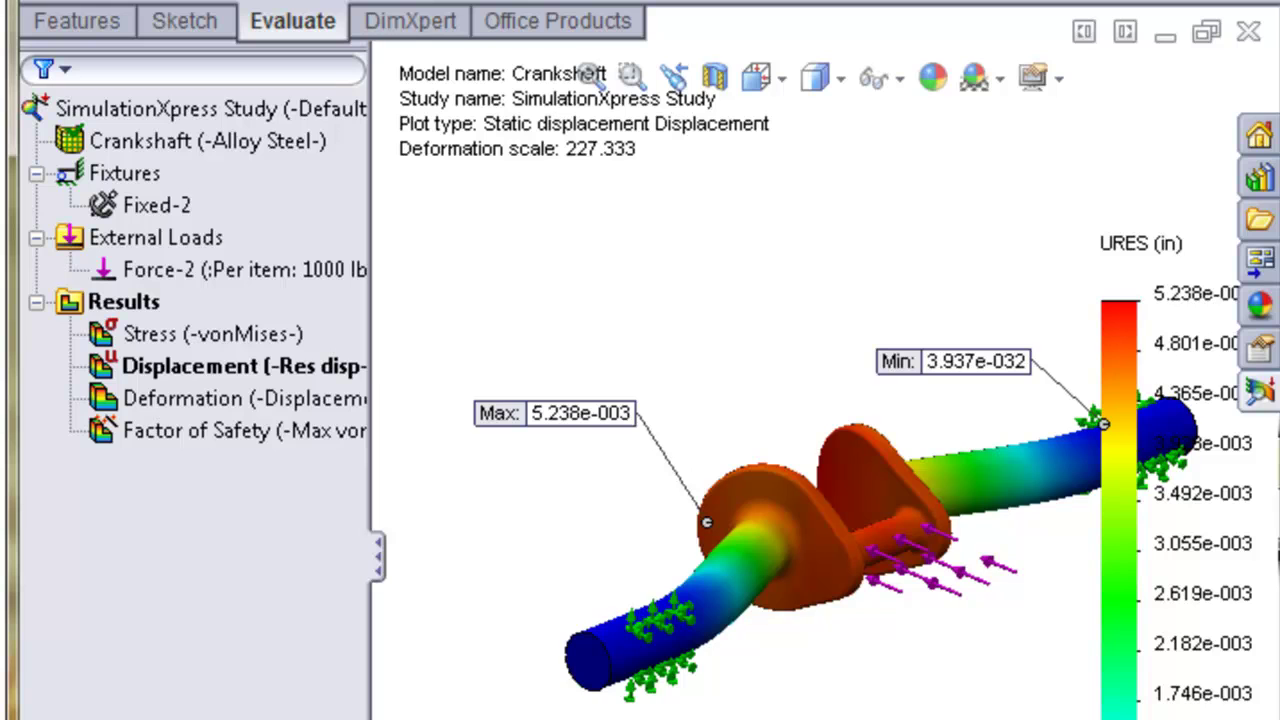
# Show the crankshaft's von Mises stress plot, and switch to the plot of where the factor of safety is below 5
pyautogui.rightClick(243, 336)
pyautogui.click(277, 360)
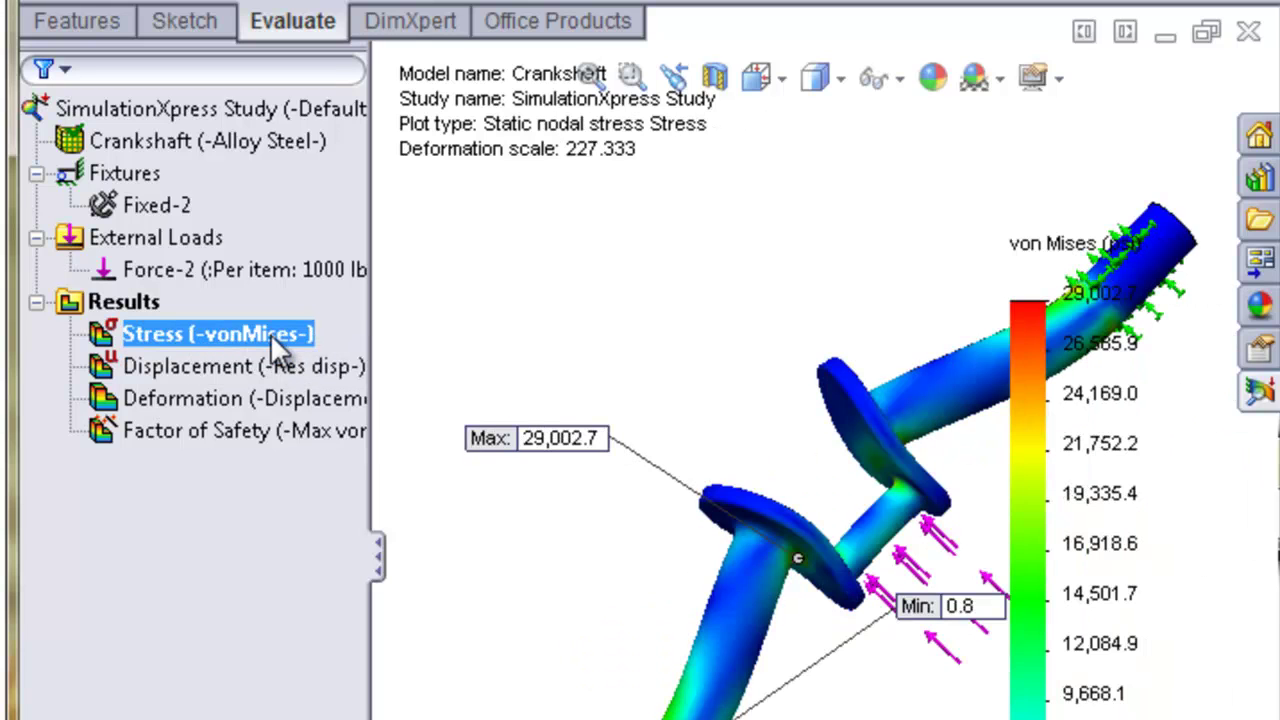
pyautogui.rightClick(270, 333)
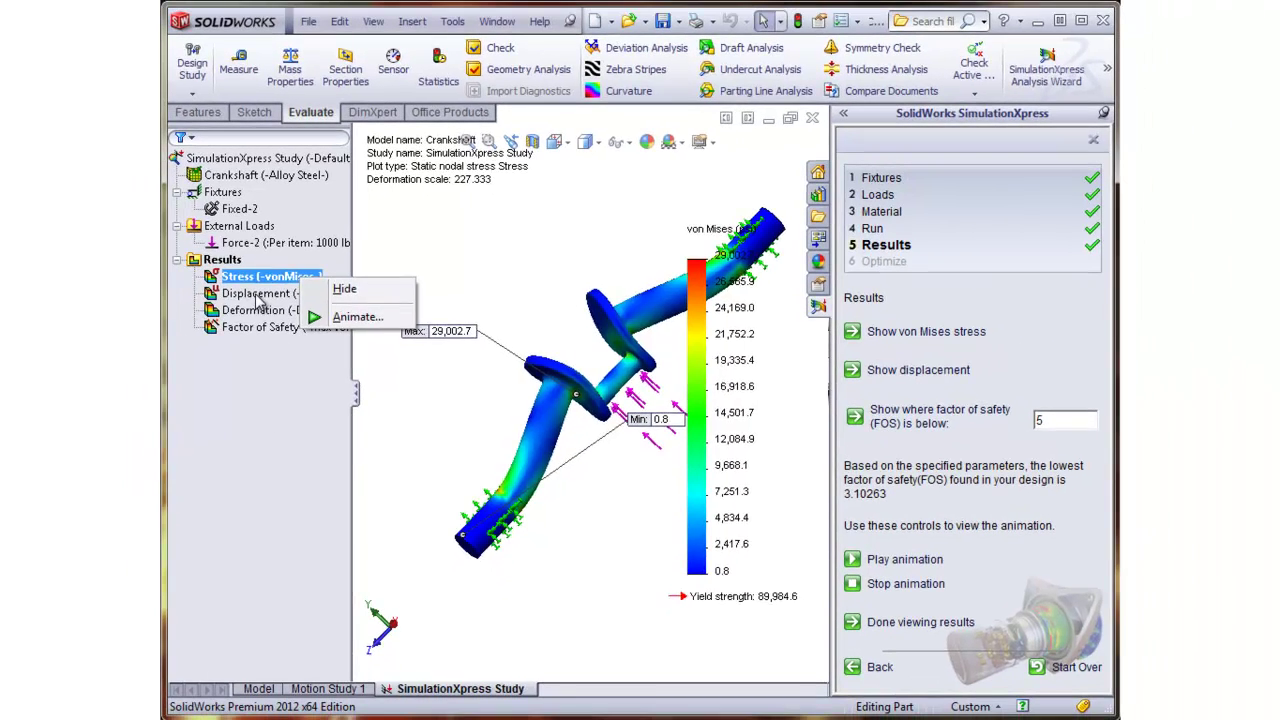
pyautogui.click(855, 416)
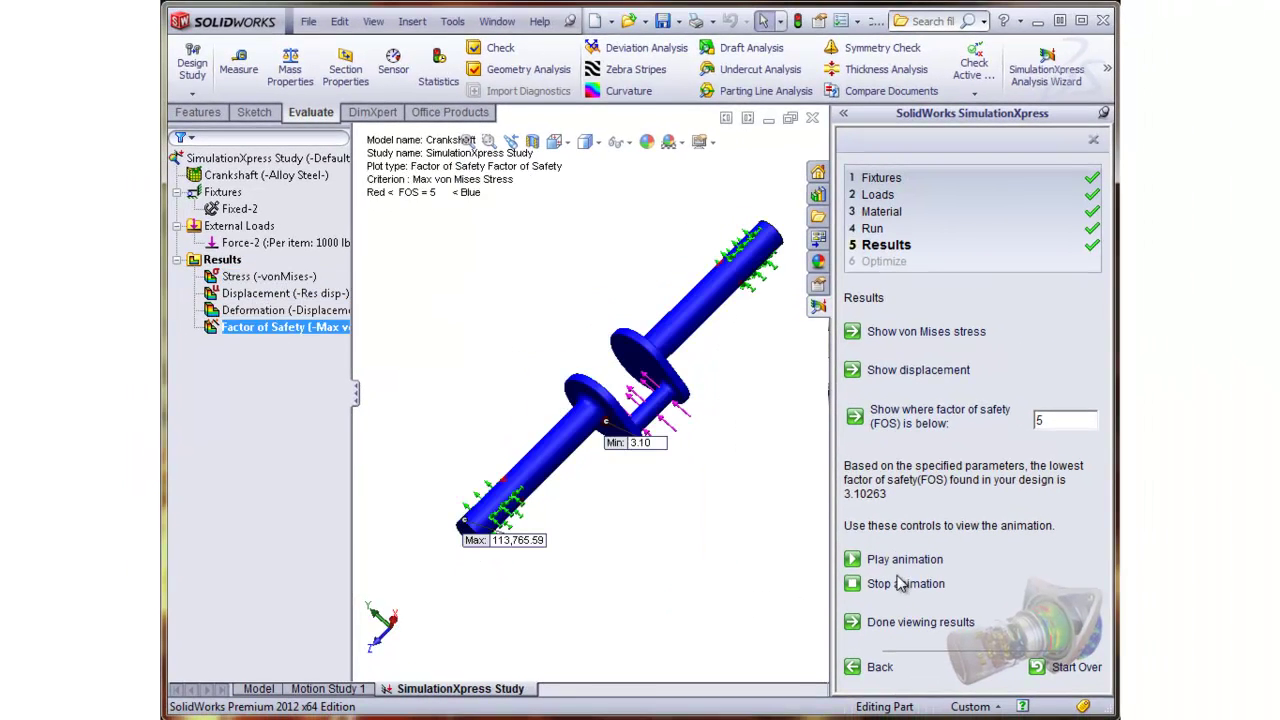
# Finish viewing the results and generate a report named Crankshaft-SimulationXpress Study-1 with description, conclusion, designer and company included
pyautogui.click(907, 623)
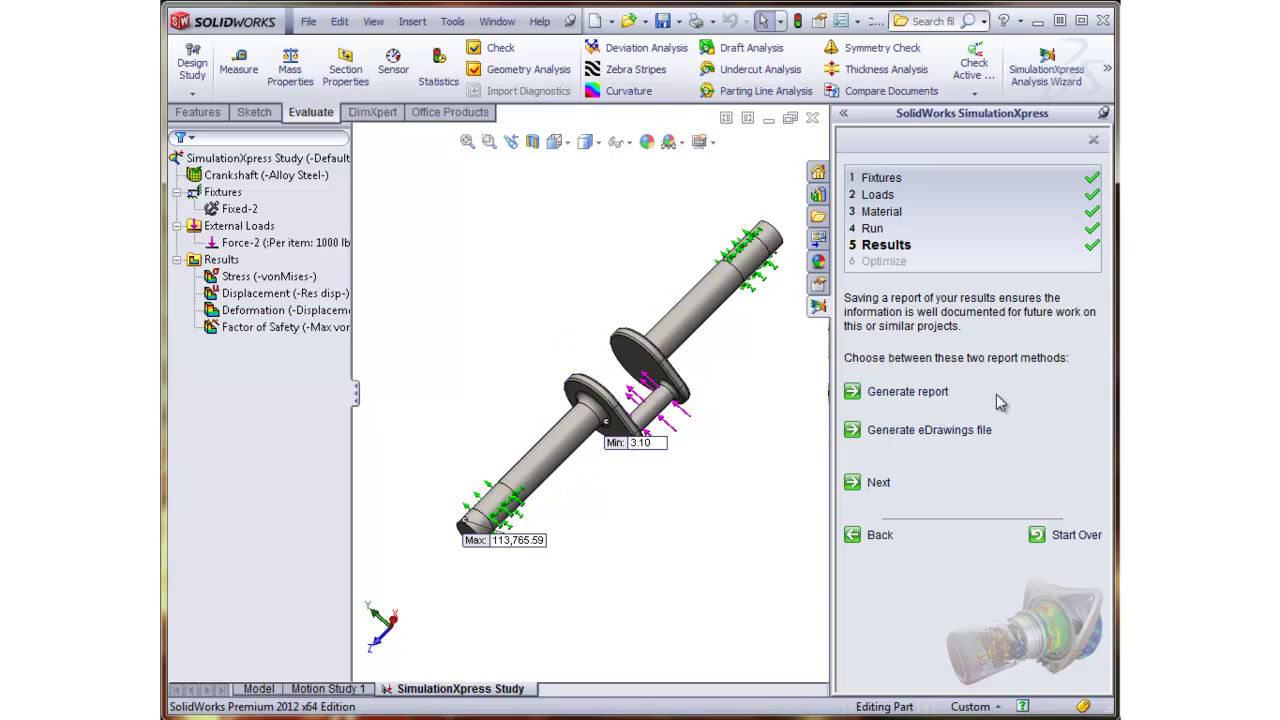
pyautogui.click(905, 395)
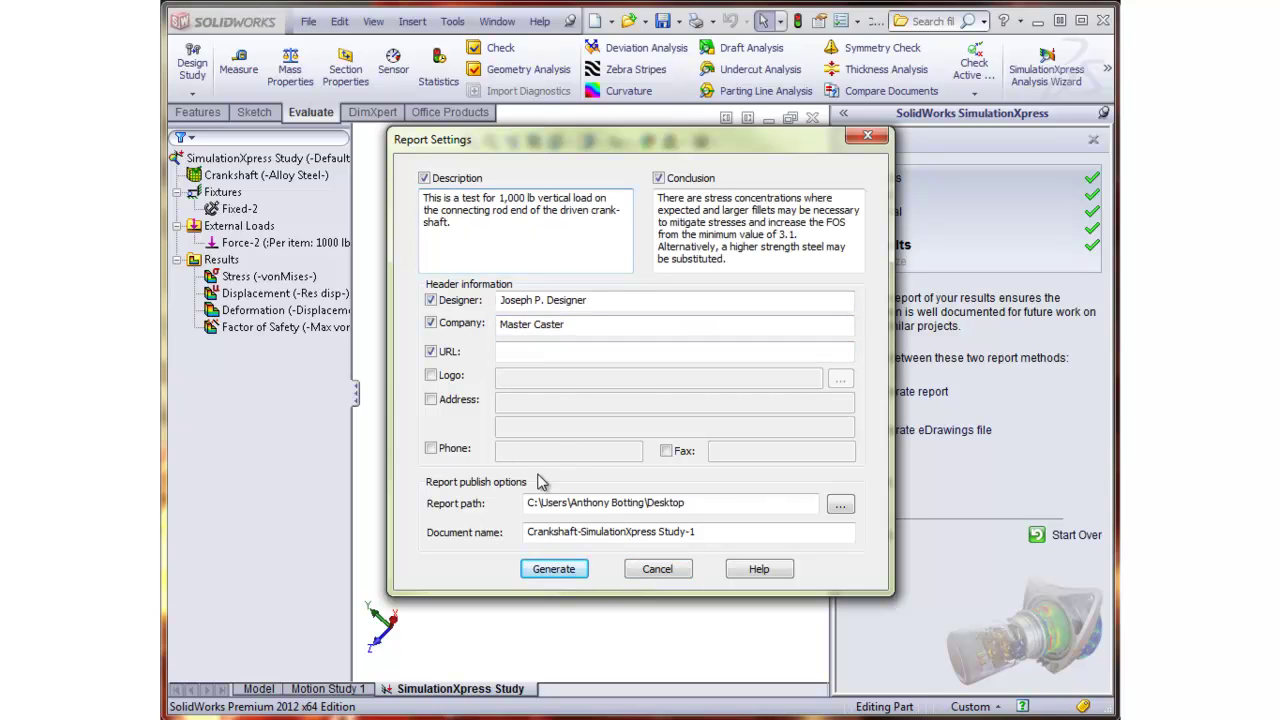
pyautogui.click(541, 570)
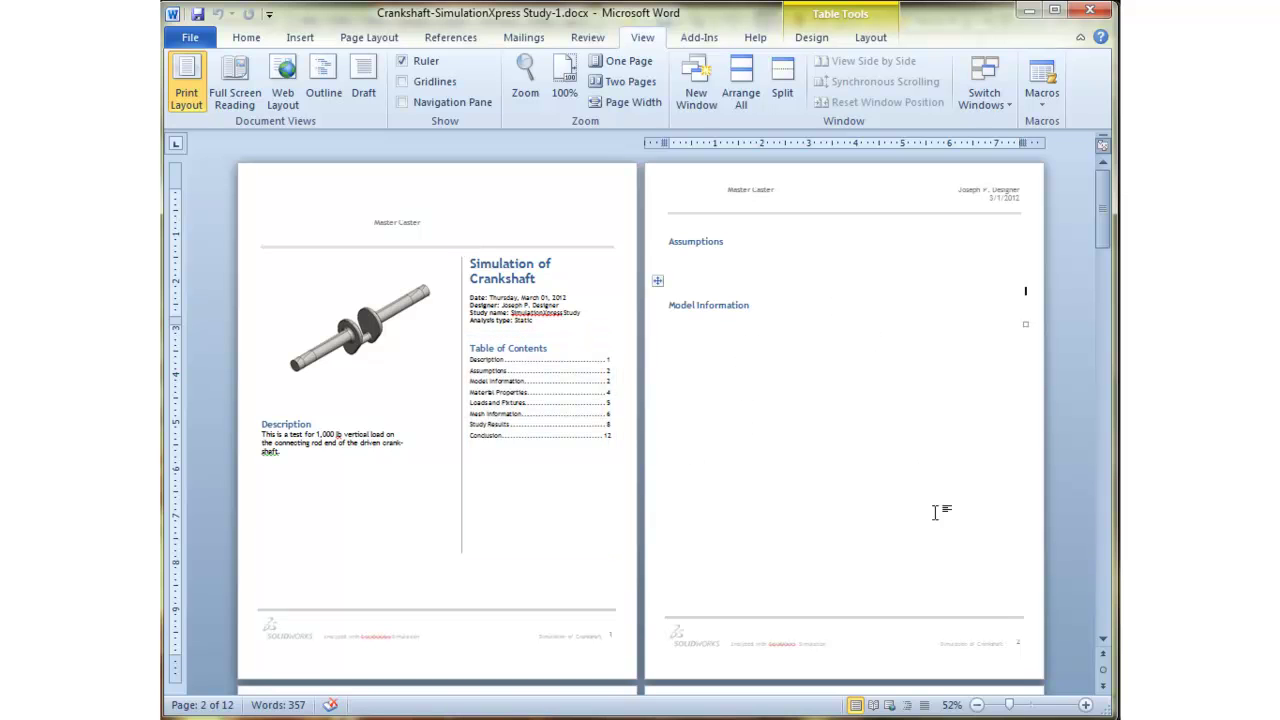
# Read through the generated Word report, covering the loads and fixtures, mesh information, study results and conclusion
pyautogui.click(1102, 639)
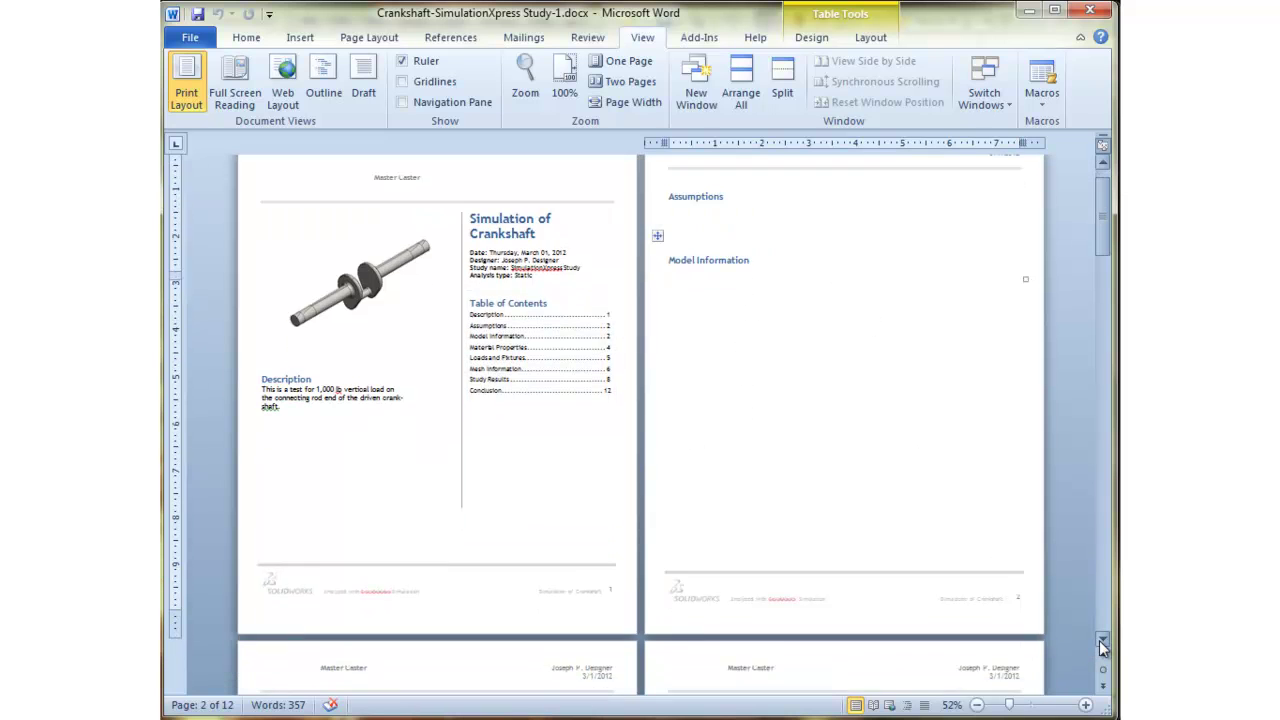
pyautogui.moveTo(1101, 641); pyautogui.dragTo(1104, 643)
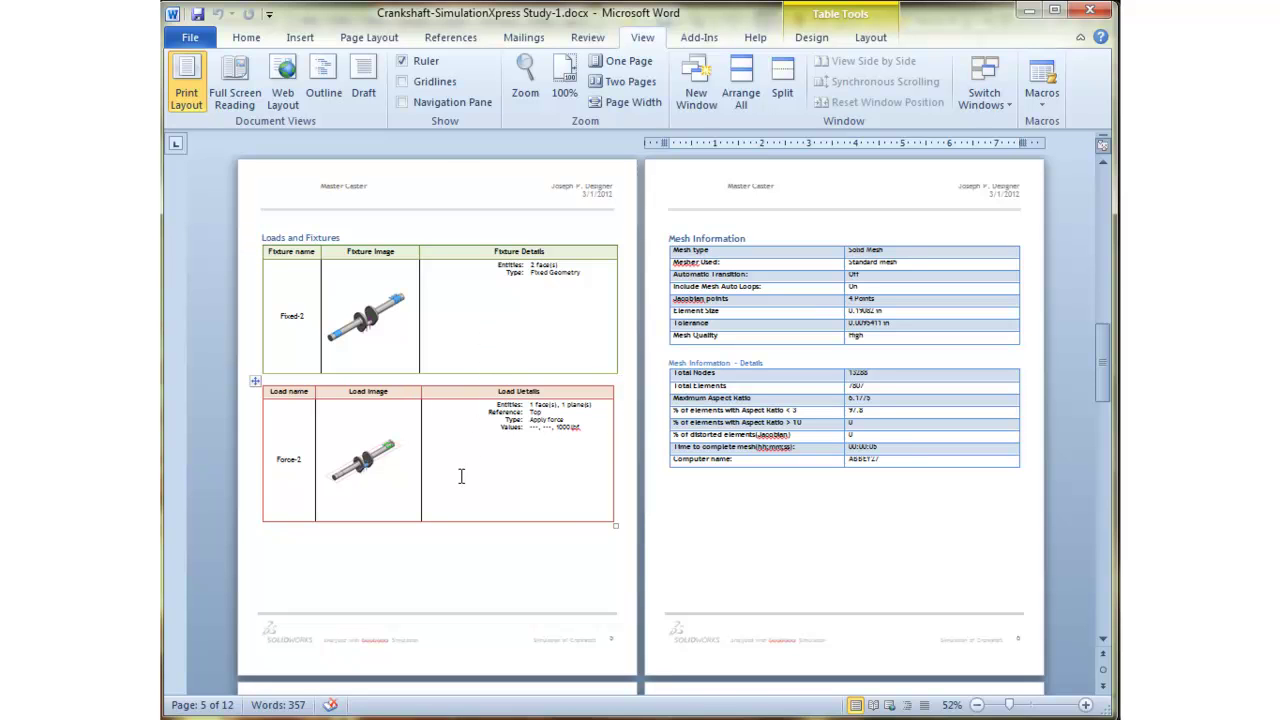
pyautogui.moveTo(1104, 643); pyautogui.dragTo(1104, 643)
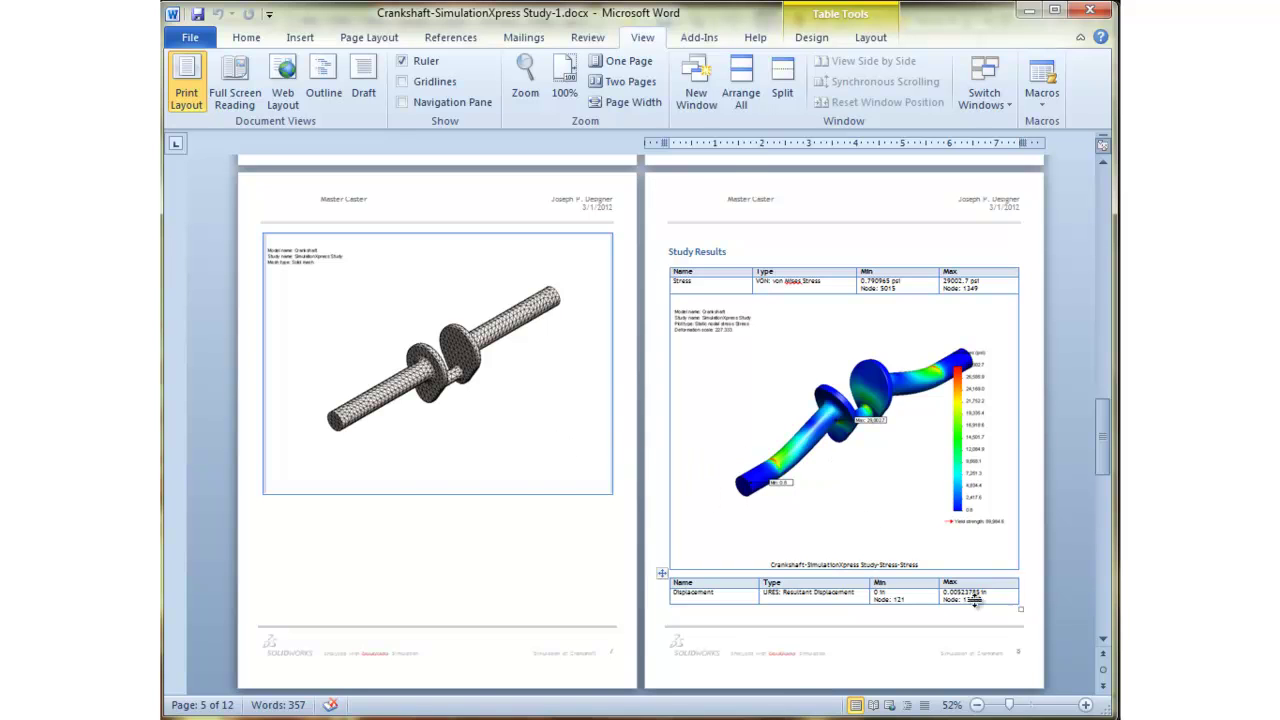
pyautogui.moveTo(1104, 645); pyautogui.dragTo(1106, 641)
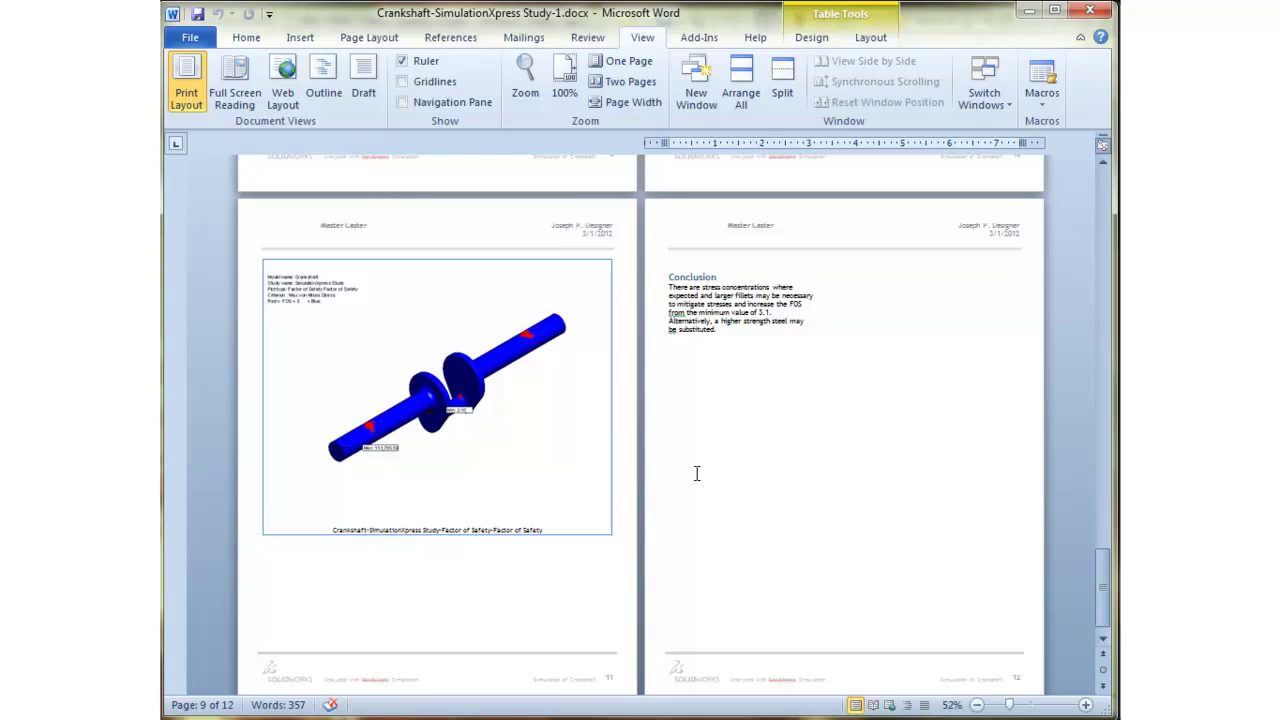
# Switch back to SolidWorks and close SimulationXpress to return to the crankshaft part model
pyautogui.hotkey('alt', 'Tab')
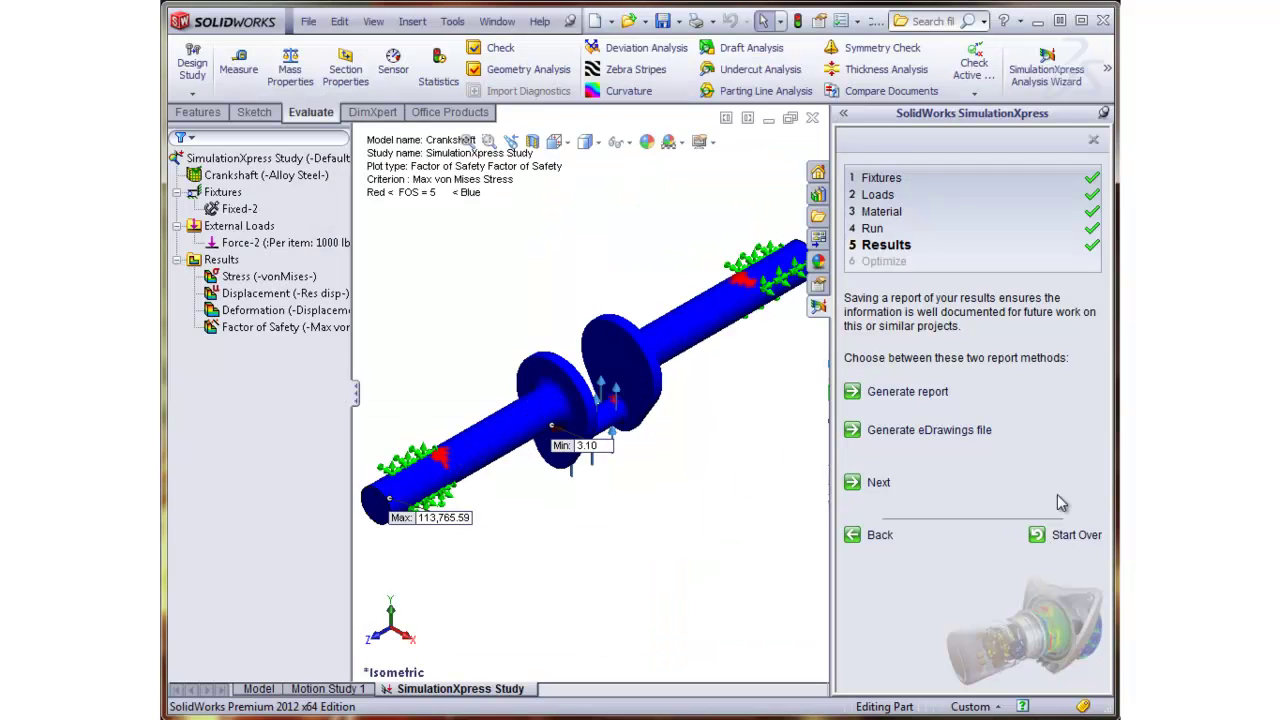
pyautogui.click(1093, 142)
pyautogui.click(596, 411)
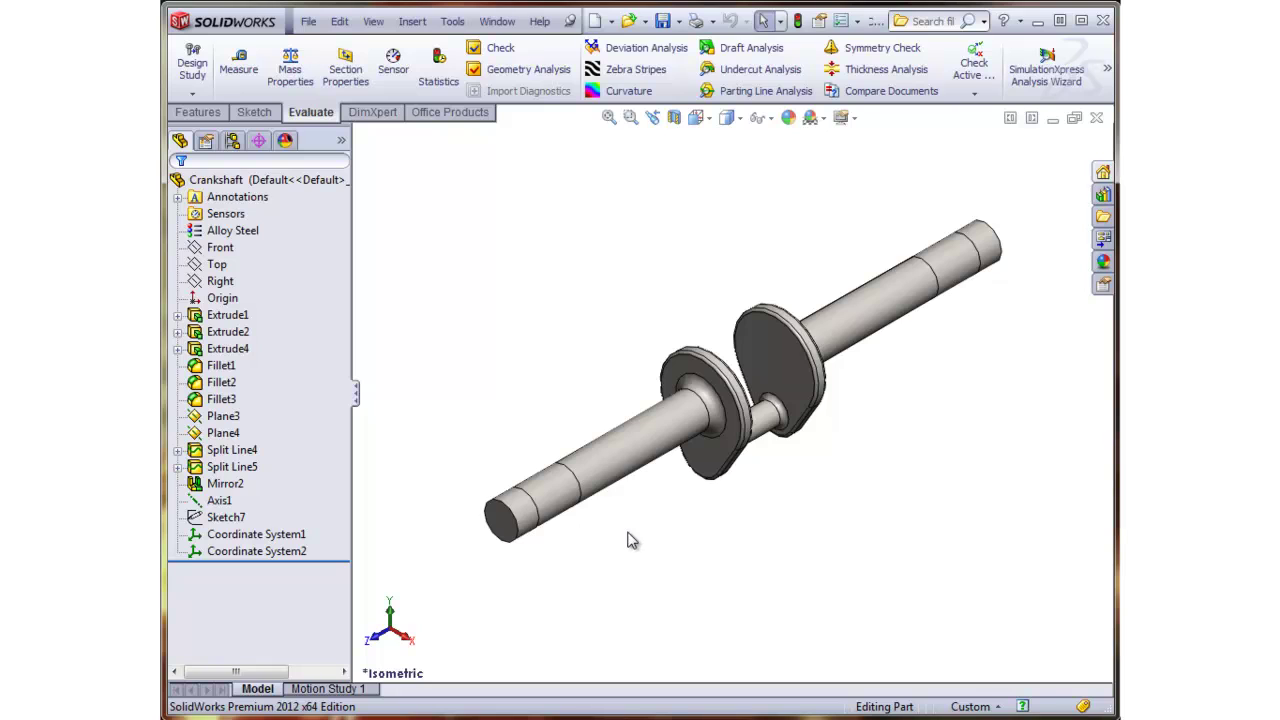